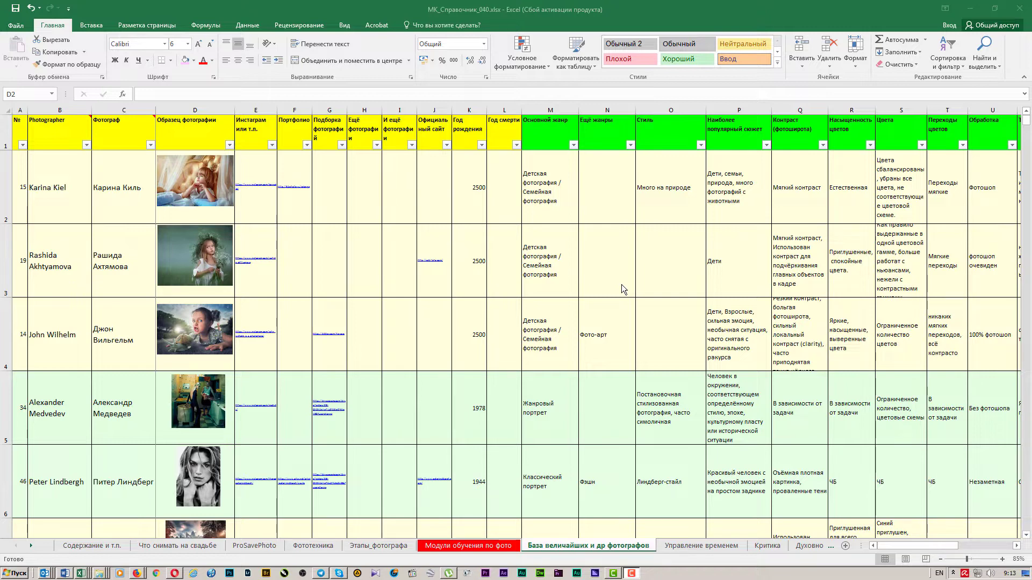
{"action": "key", "text": "alt+shift"}
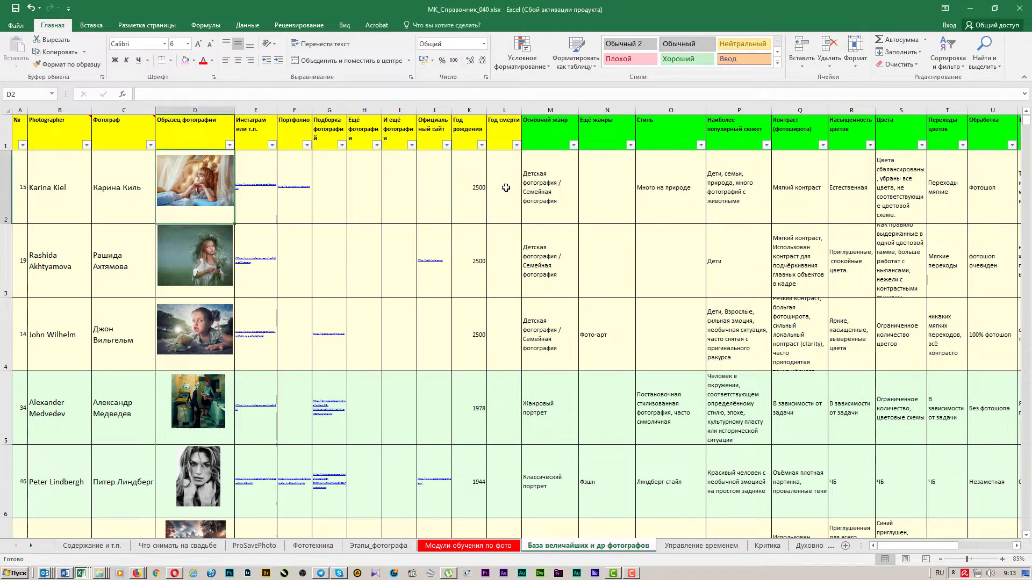
{"action": "left_click", "coordinate": [69, 212]}
{"action": "scroll", "coordinate": [72, 221], "scroll_direction": "down", "scroll_amount": 2}
{"action": "scroll", "coordinate": [72, 220], "scroll_direction": "down", "scroll_amount": 1}
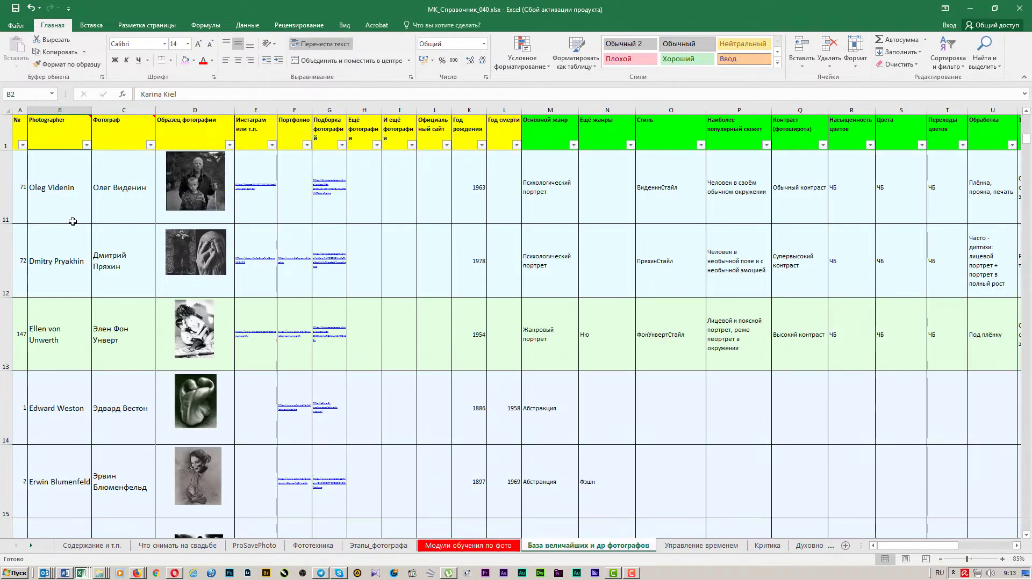
{"action": "scroll", "coordinate": [71, 214], "scroll_direction": "up", "scroll_amount": 3}
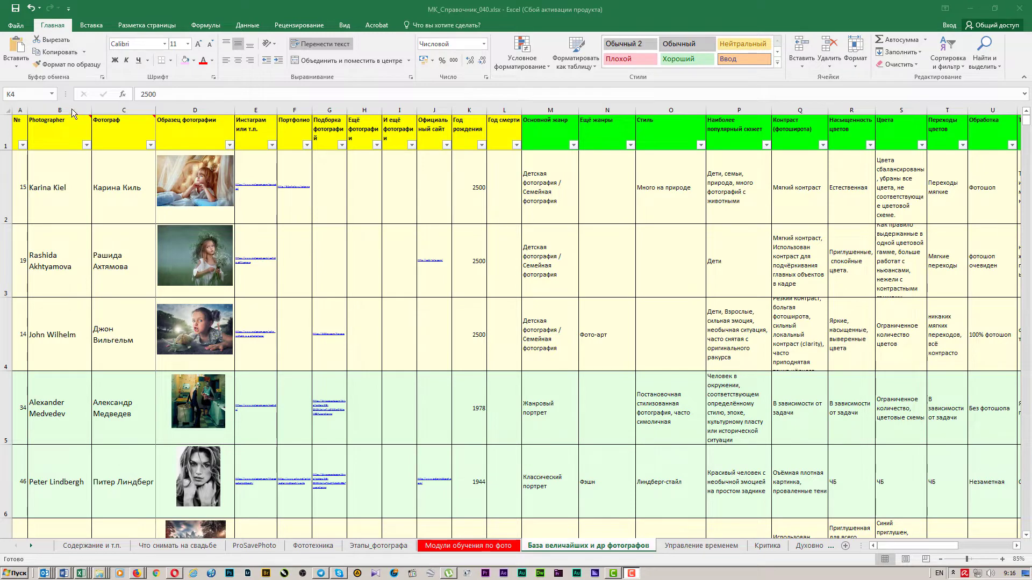
Search the Photographer and Фотограф columns (B and C) for Lisa Holloway and go to that entry
{"action": "left_click_drag", "start_coordinate": [72, 109], "coordinate": [137, 112]}
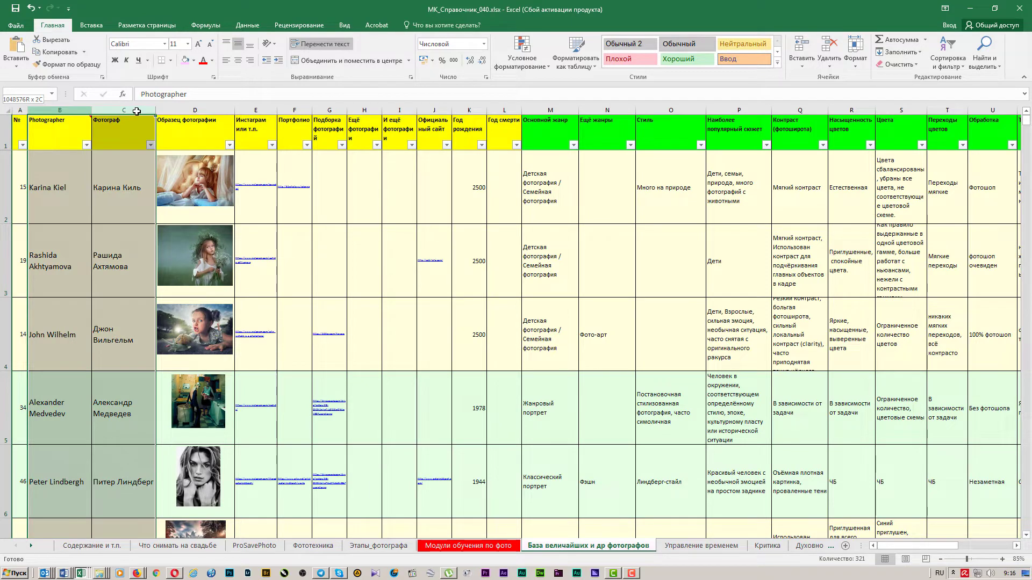
{"action": "mouse_move", "coordinate": [137, 111]}
{"action": "left_mouse_down"}
{"action": "mouse_move", "coordinate": [168, 110]}
{"action": "mouse_move", "coordinate": [133, 110]}
{"action": "left_mouse_up"}
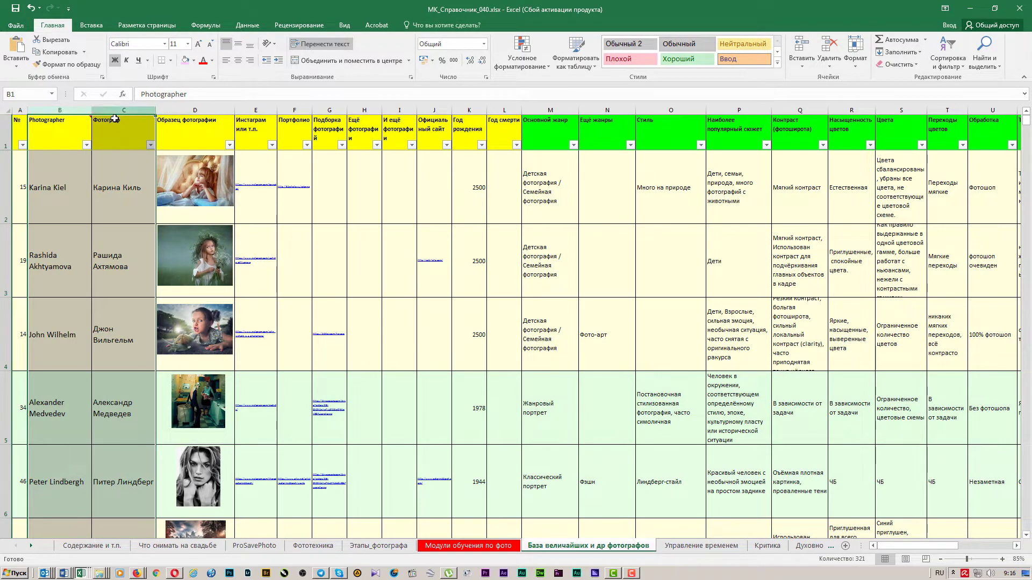
{"action": "left_click", "coordinate": [134, 131]}
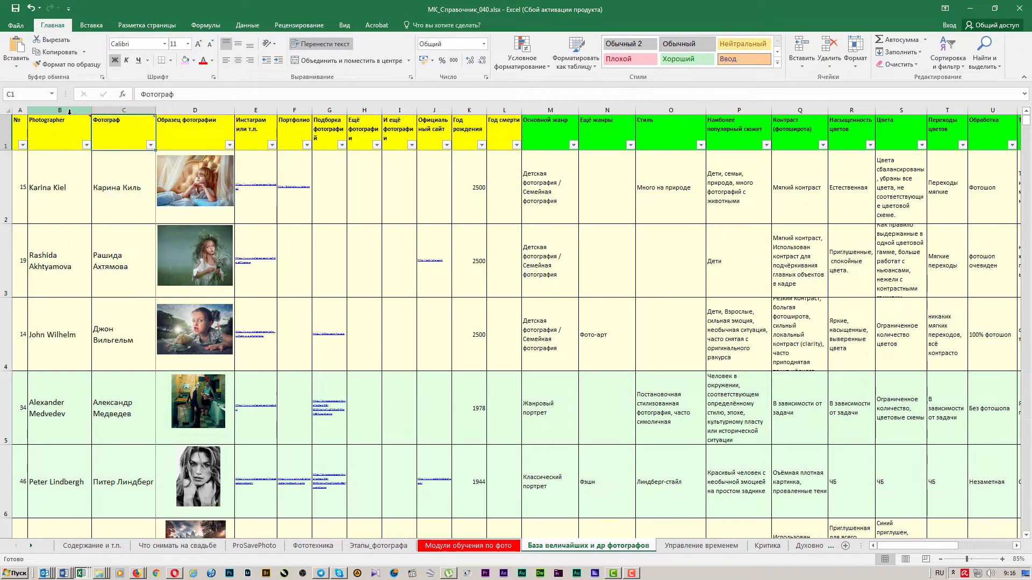
{"action": "left_click_drag", "start_coordinate": [62, 110], "coordinate": [136, 109]}
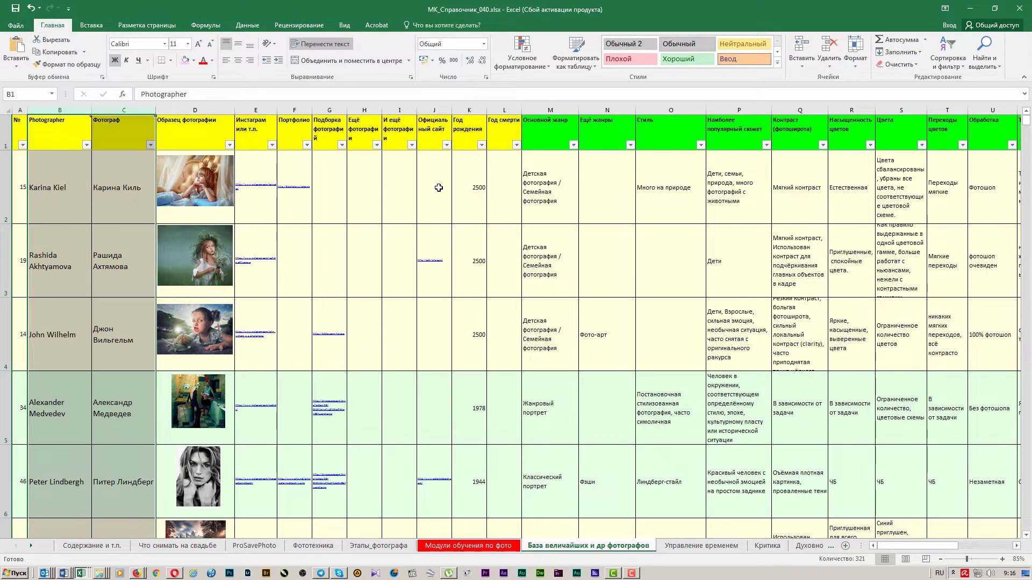
{"action": "key", "text": "ctrl+f"}
{"action": "left_click", "coordinate": [288, 282]}
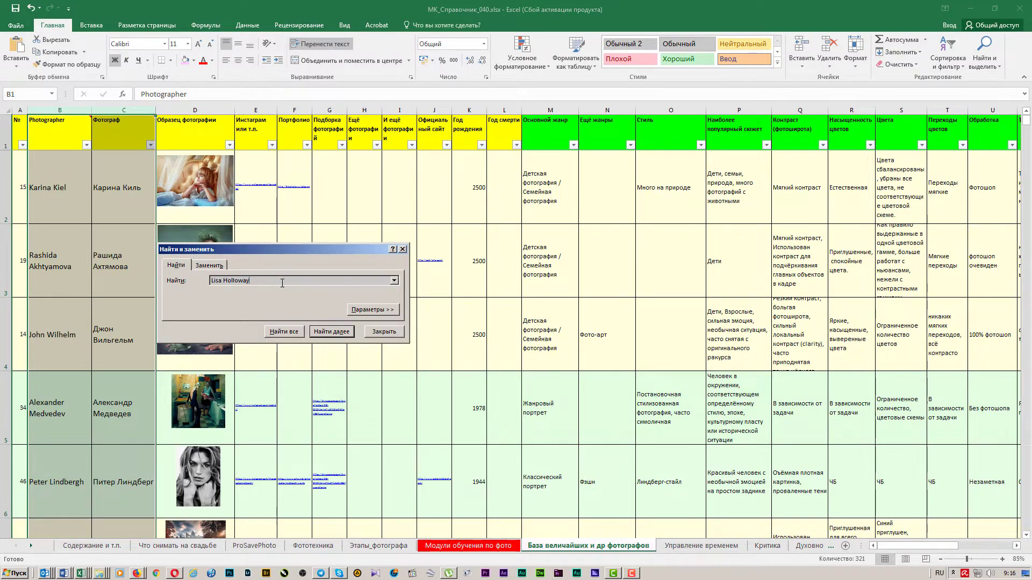
{"action": "left_click", "coordinate": [326, 331]}
{"action": "key", "text": "Escape"}
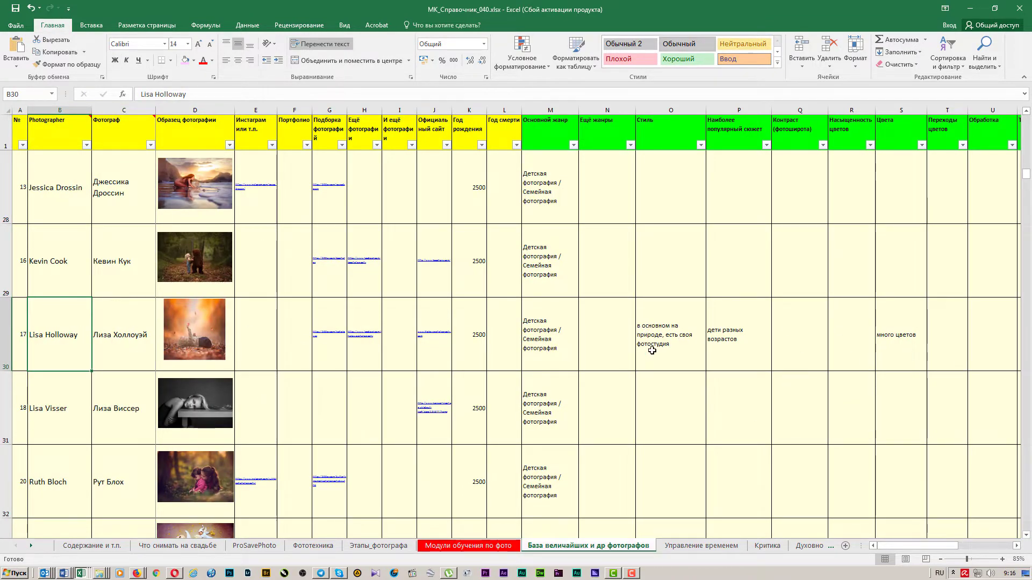
{"action": "scroll", "coordinate": [652, 351], "scroll_direction": "up", "scroll_amount": 1}
{"action": "scroll", "coordinate": [652, 350], "scroll_direction": "down", "scroll_amount": 1}
{"action": "scroll", "coordinate": [652, 350], "scroll_direction": "up", "scroll_amount": 1}
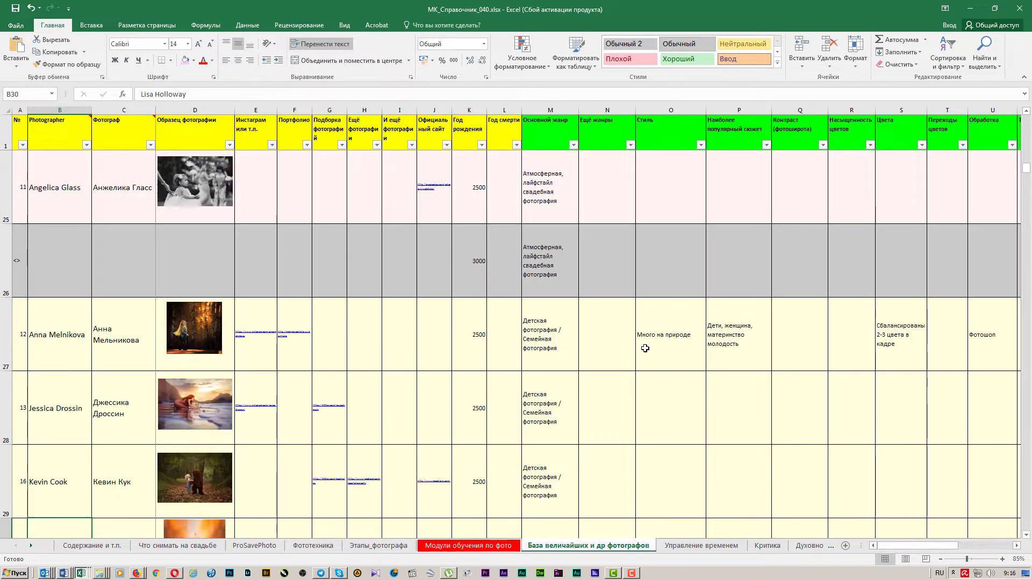
{"action": "scroll", "coordinate": [353, 308], "scroll_direction": "down", "scroll_amount": 1}
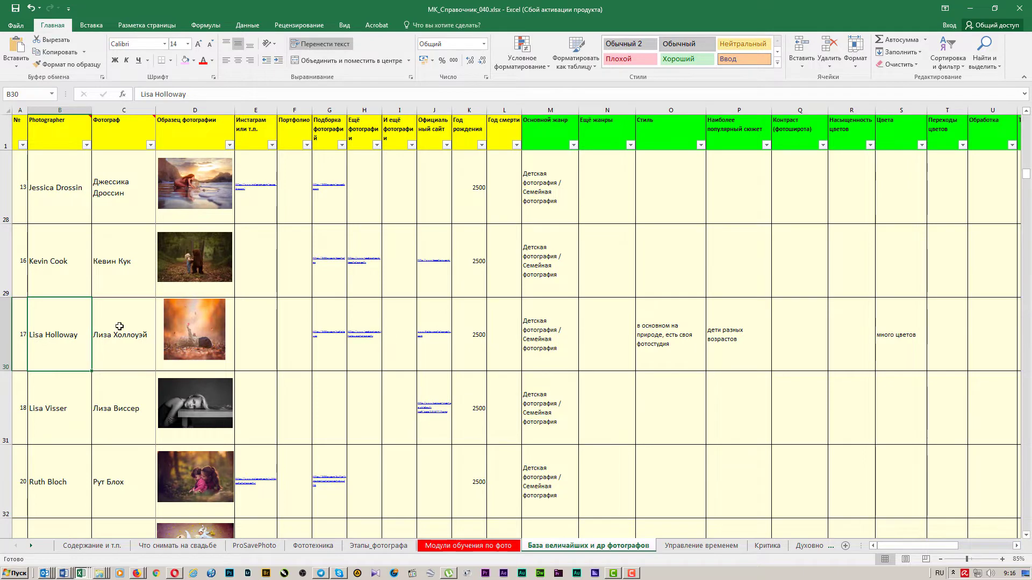
{"action": "left_click_drag", "start_coordinate": [5, 271], "coordinate": [50, 404]}
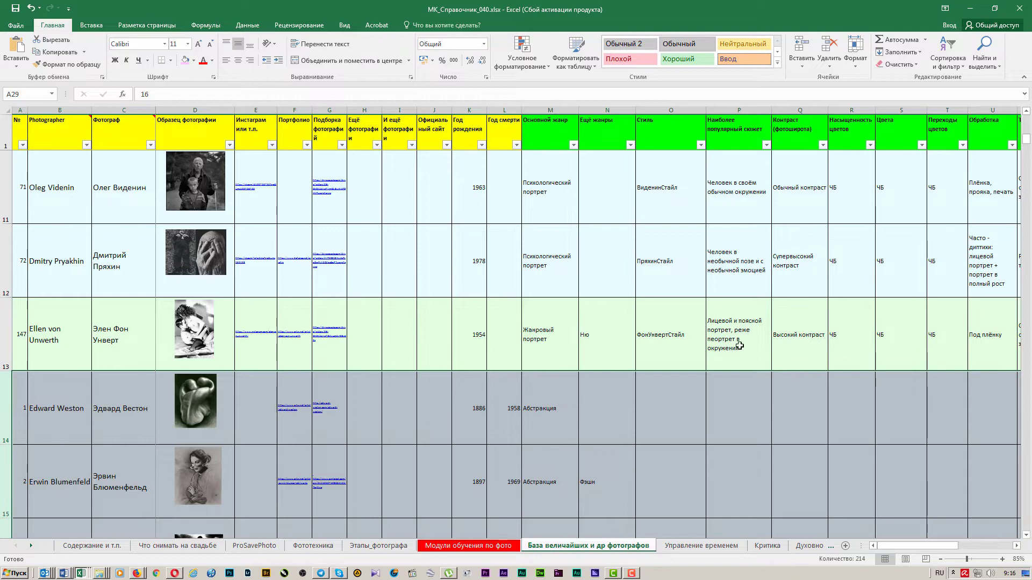
{"action": "scroll", "coordinate": [691, 403], "scroll_direction": "down", "scroll_amount": 5}
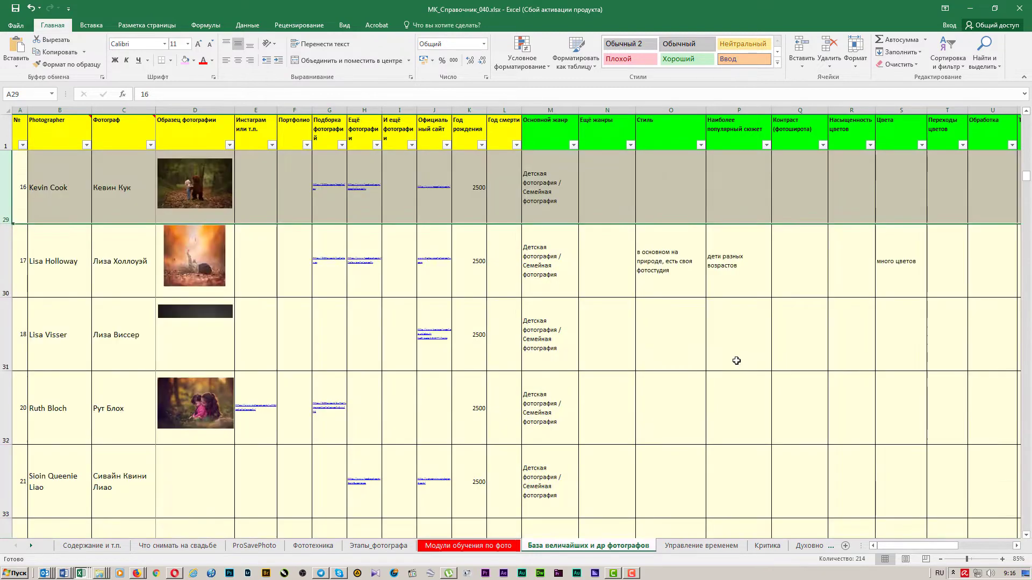
{"action": "scroll", "coordinate": [737, 360], "scroll_direction": "up", "scroll_amount": 2}
{"action": "scroll", "coordinate": [752, 226], "scroll_direction": "up", "scroll_amount": 3}
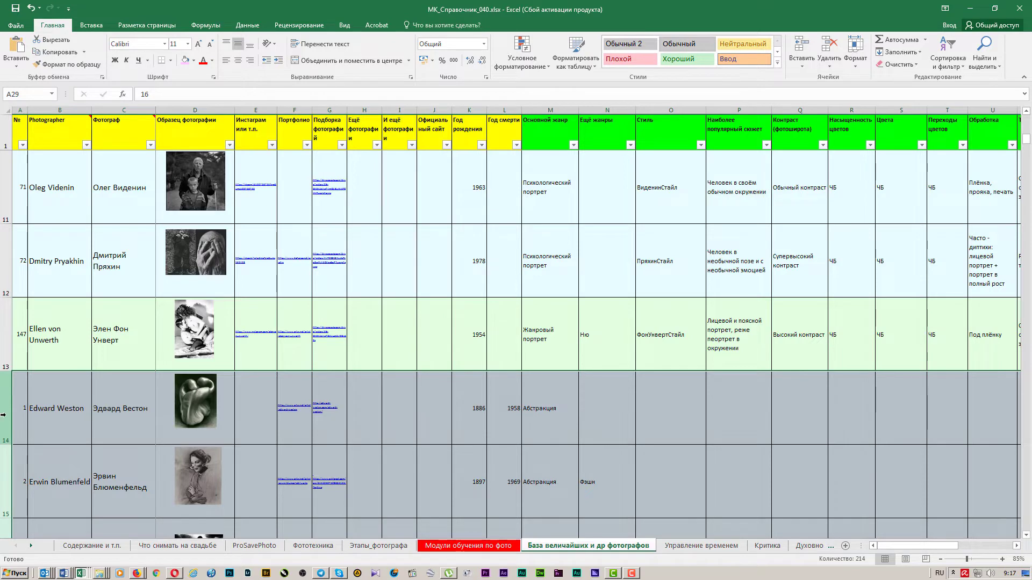
{"action": "right_click", "coordinate": [7, 426]}
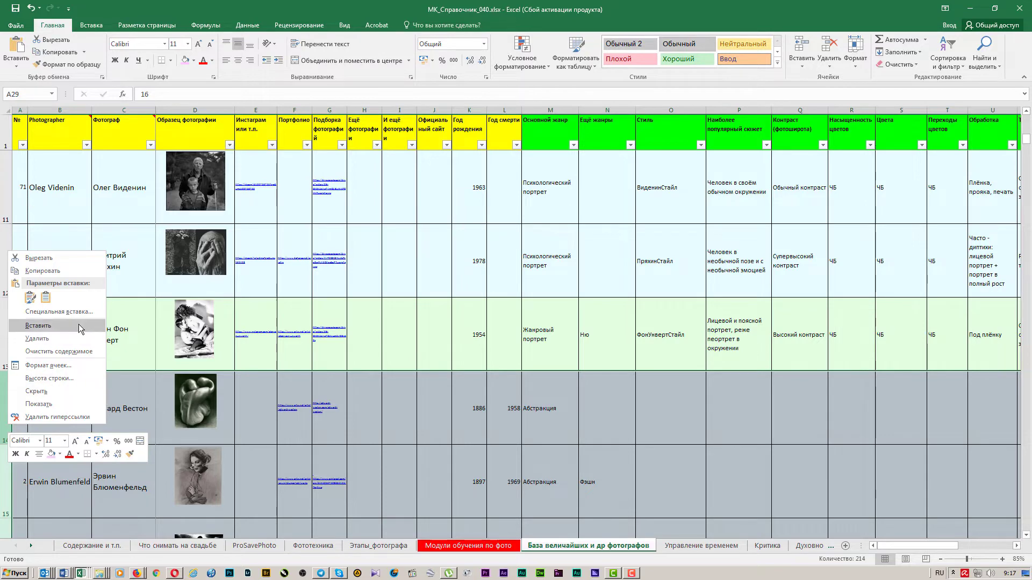
{"action": "left_click", "coordinate": [65, 392]}
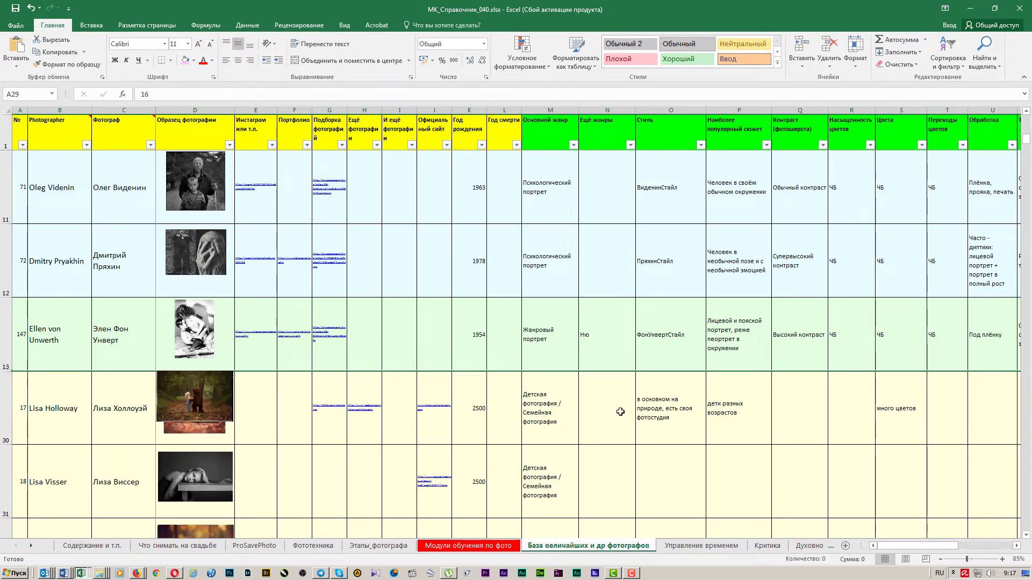
{"action": "left_click", "coordinate": [60, 409]}
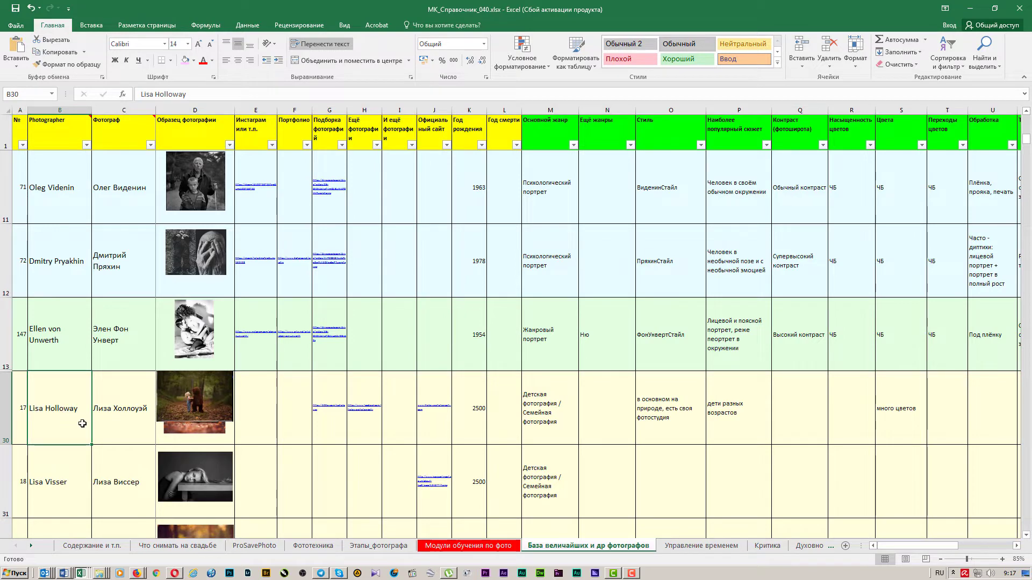
{"action": "scroll", "coordinate": [92, 369], "scroll_direction": "up", "scroll_amount": 3}
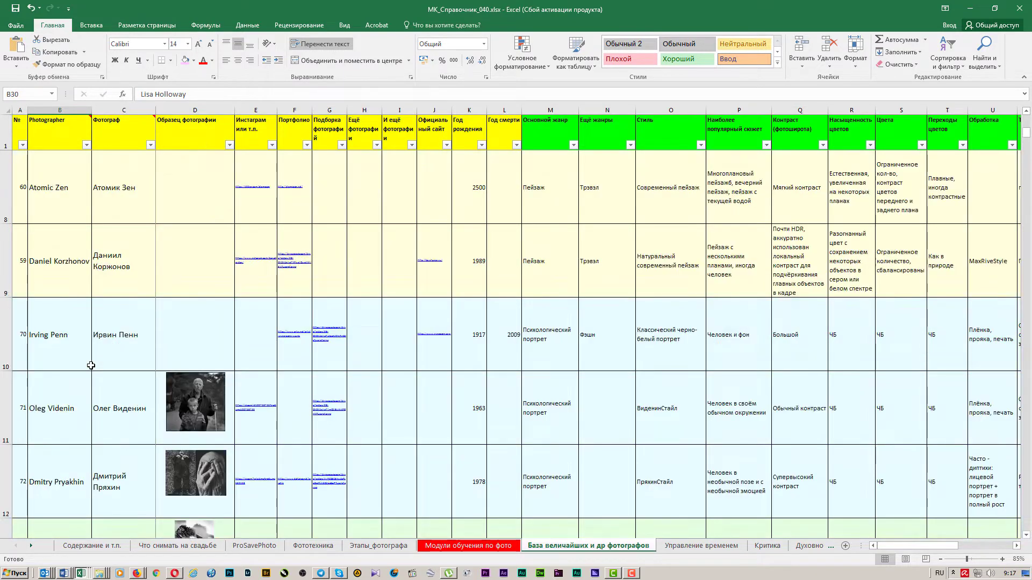
{"action": "scroll", "coordinate": [92, 365], "scroll_direction": "down", "scroll_amount": 3}
{"action": "scroll", "coordinate": [652, 276], "scroll_direction": "up", "scroll_amount": 4}
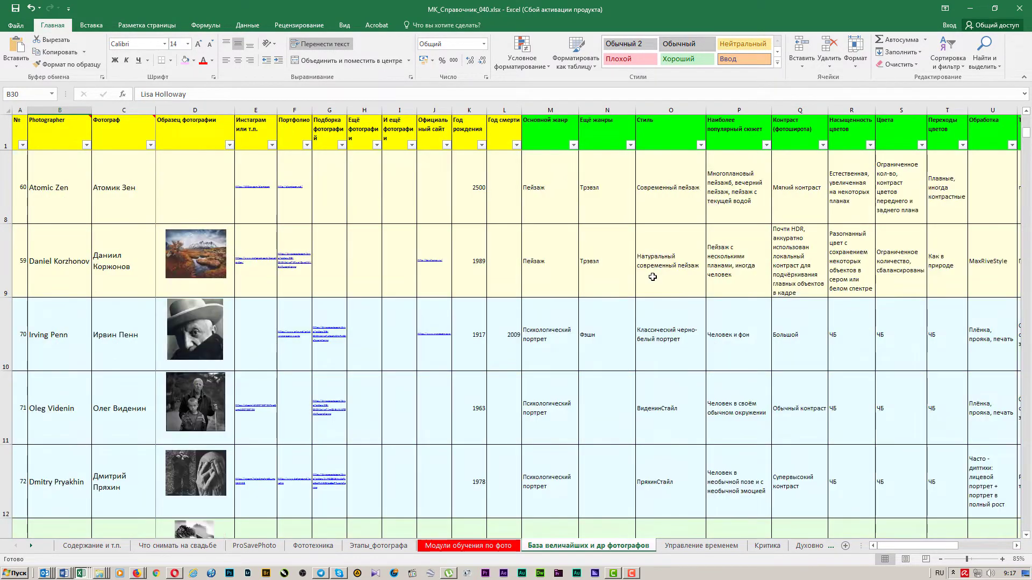
{"action": "scroll", "coordinate": [651, 276], "scroll_direction": "down", "scroll_amount": 4}
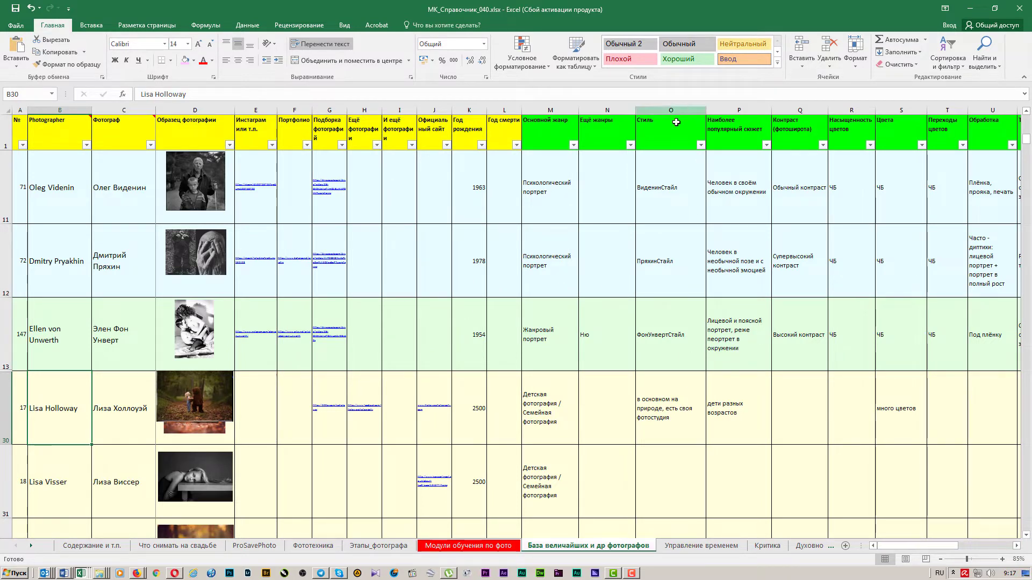
{"action": "left_click", "coordinate": [671, 361]}
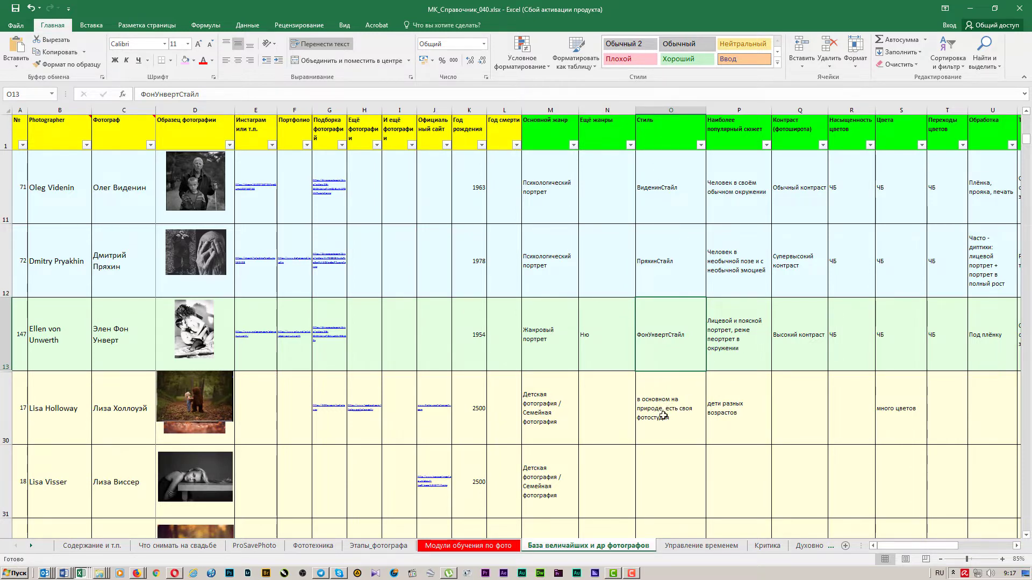
{"action": "left_click", "coordinate": [662, 415]}
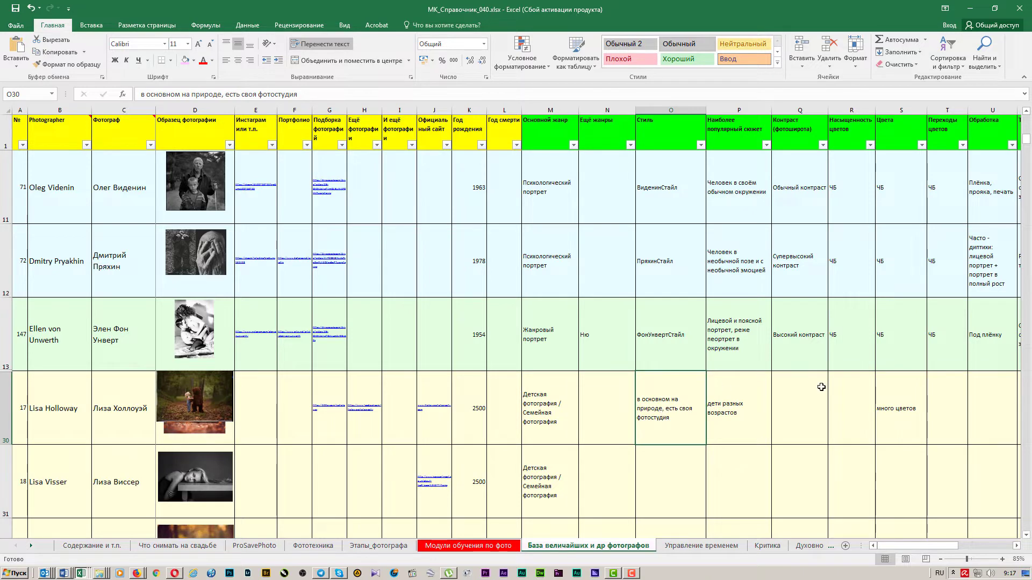
Examine the entries across row 30, from the Стиль column through the detail, camera and lighting columns and back
{"action": "key", "text": "Right"}
{"action": "key", "text": "Right"}
{"action": "key", "text": "Right"}
{"action": "key", "text": "Right"}
{"action": "key", "text": "Right"}
{"action": "key", "text": "Right"}
{"action": "key", "text": "Right"}
{"action": "key", "text": "Right"}
{"action": "key", "text": "Right"}
{"action": "key", "text": "Right"}
{"action": "key", "text": "Right"}
{"action": "key", "text": "Right"}
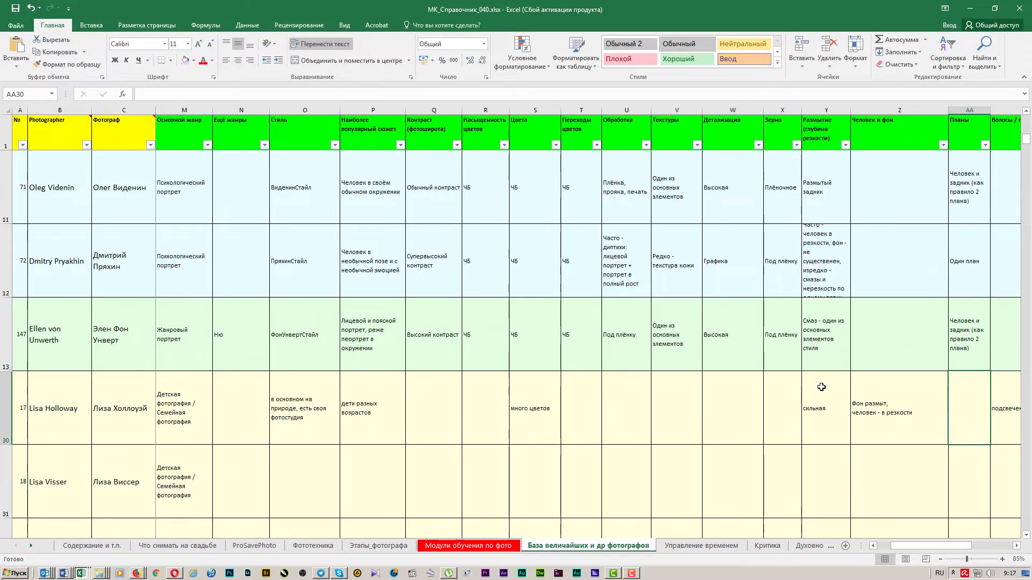
{"action": "key", "text": "Right"}
{"action": "key", "text": "Right"}
{"action": "key", "text": "Right"}
{"action": "key", "text": "Right"}
{"action": "key", "text": "Left"}
{"action": "key", "text": "Left"}
{"action": "key", "text": "Left"}
{"action": "key", "text": "Left"}
{"action": "key", "text": "Left"}
{"action": "key", "text": "Left"}
{"action": "key", "text": "Left"}
{"action": "key", "text": "Left"}
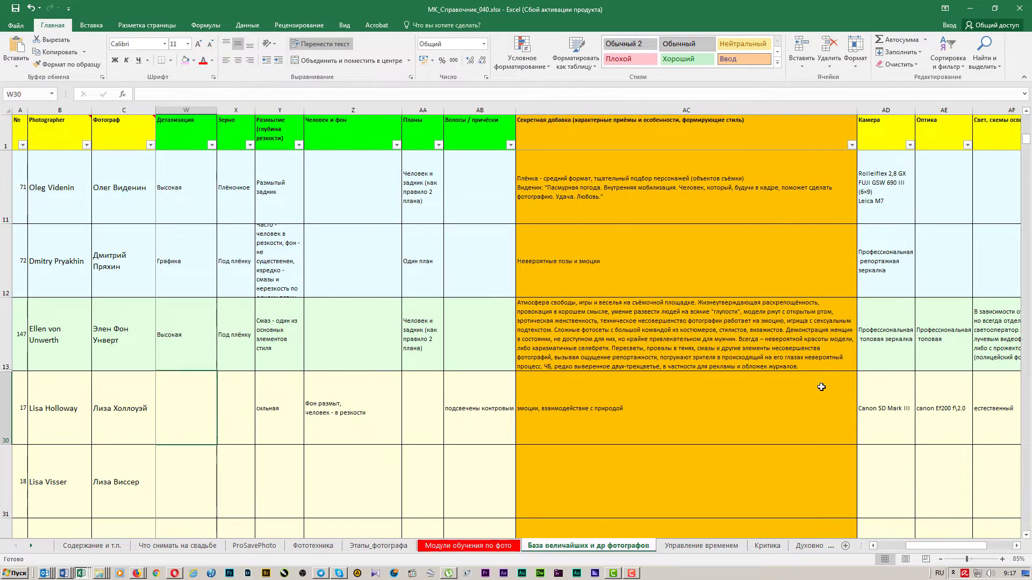
{"action": "key", "text": "Left"}
{"action": "key", "text": "Left"}
{"action": "key", "text": "Left"}
{"action": "key", "text": "Left"}
{"action": "key", "text": "Left"}
{"action": "key", "text": "Left"}
{"action": "key", "text": "Left"}
{"action": "key", "text": "Left"}
{"action": "key", "text": "Left"}
{"action": "key", "text": "Left"}
{"action": "key", "text": "Left"}
{"action": "key", "text": "Left"}
{"action": "key", "text": "Left"}
{"action": "key", "text": "Left"}
{"action": "key", "text": "Left"}
{"action": "key", "text": "Left"}
{"action": "key", "text": "Right"}
{"action": "key", "text": "Right"}
{"action": "key", "text": "Right"}
{"action": "key", "text": "Right"}
{"action": "key", "text": "Right"}
{"action": "key", "text": "Right"}
{"action": "key", "text": "Right"}
{"action": "key", "text": "Right"}
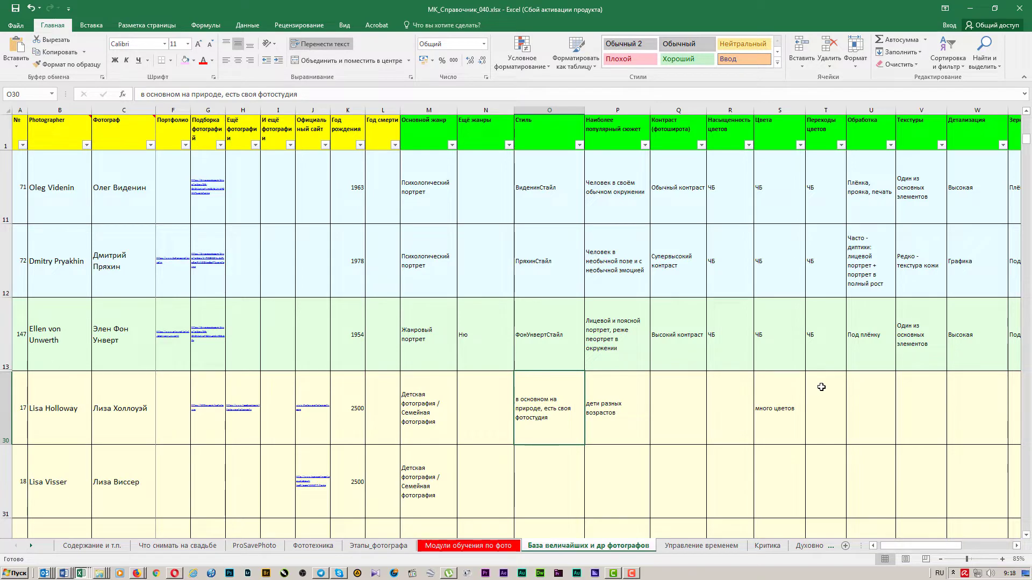
Examine the Стиль column entries in rows 2 through 13 and the matching photographer names in rows 11 to 13
{"action": "scroll", "coordinate": [583, 353], "scroll_direction": "up", "scroll_amount": 3}
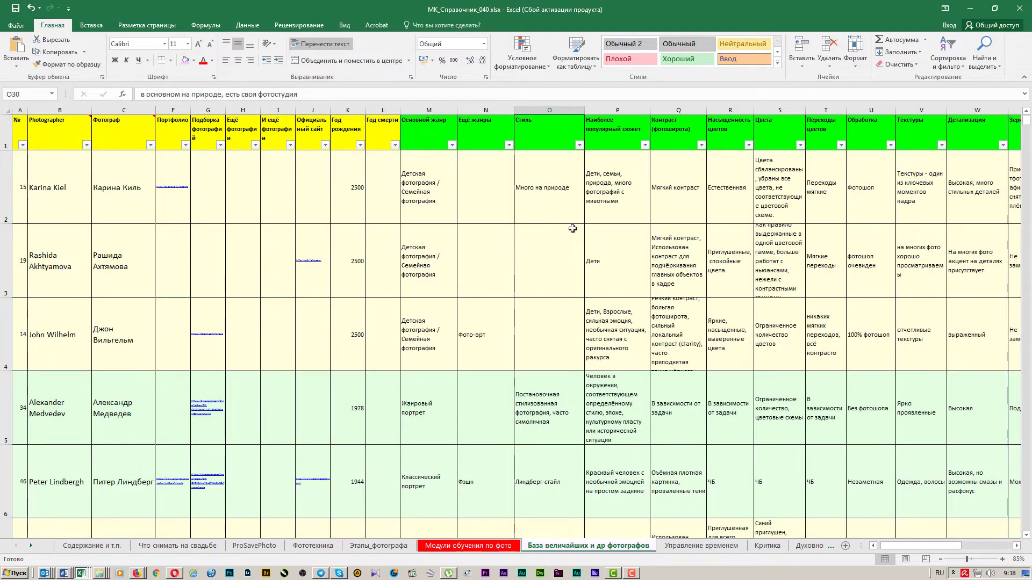
{"action": "left_click", "coordinate": [559, 210]}
{"action": "left_click", "coordinate": [543, 349]}
{"action": "scroll", "coordinate": [544, 354], "scroll_direction": "down", "scroll_amount": 5}
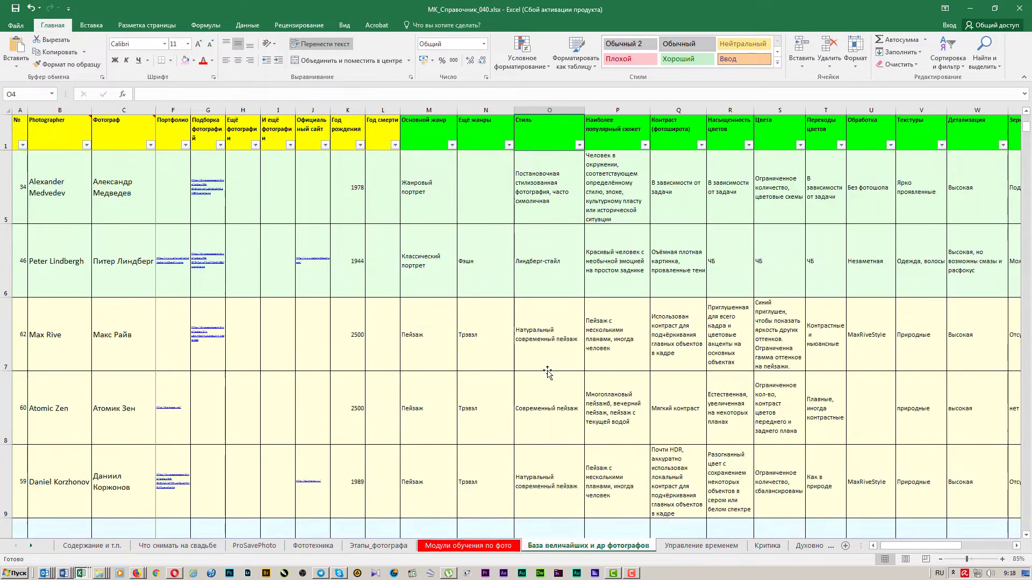
{"action": "scroll", "coordinate": [546, 368], "scroll_direction": "up", "scroll_amount": 2}
{"action": "scroll", "coordinate": [546, 368], "scroll_direction": "up", "scroll_amount": 3}
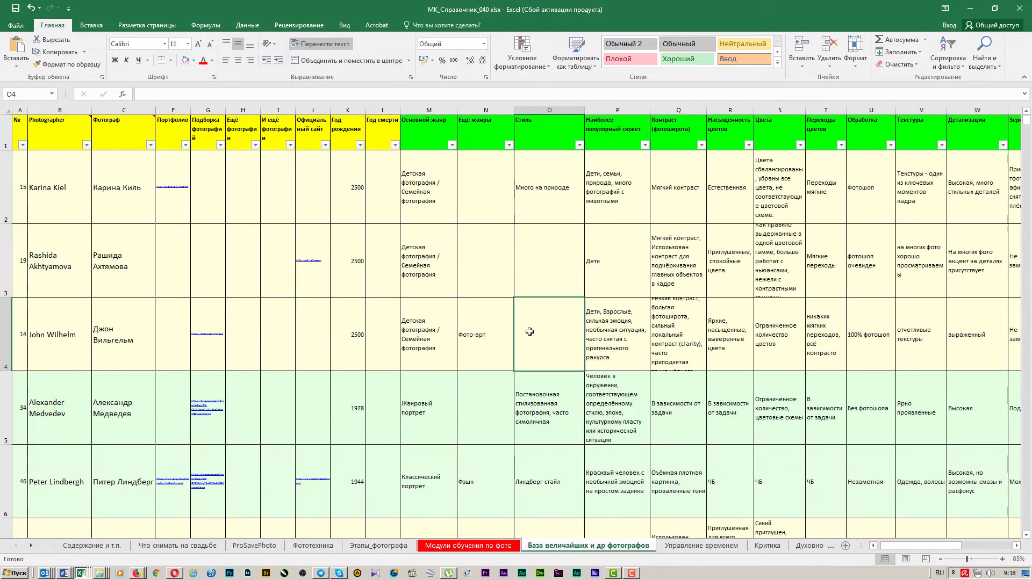
{"action": "left_click", "coordinate": [557, 422]}
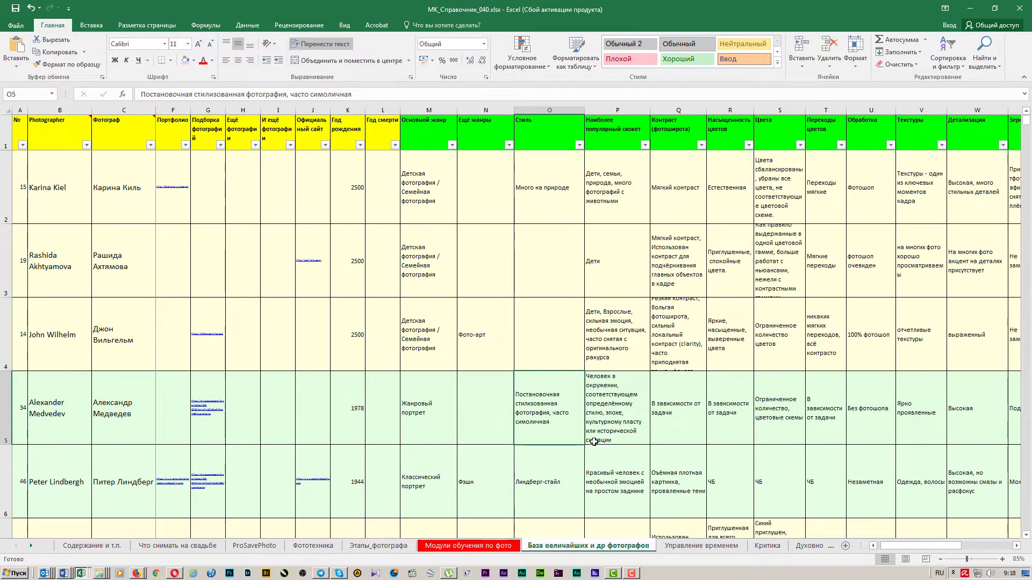
{"action": "scroll", "coordinate": [523, 413], "scroll_direction": "down", "scroll_amount": 2}
{"action": "left_click", "coordinate": [536, 470]}
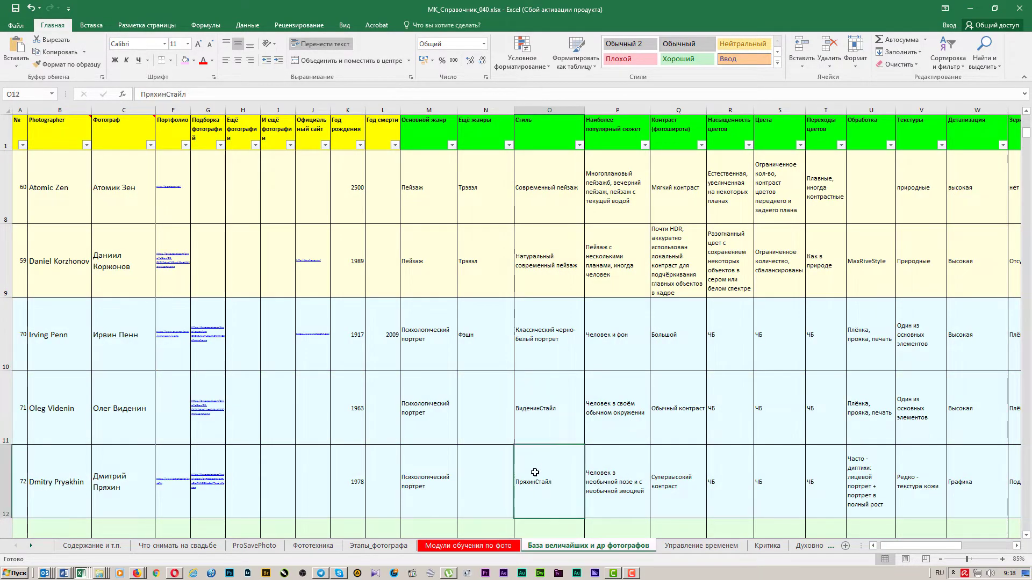
{"action": "scroll", "coordinate": [535, 441], "scroll_direction": "down", "scroll_amount": 7}
{"action": "scroll", "coordinate": [569, 326], "scroll_direction": "up", "scroll_amount": 1}
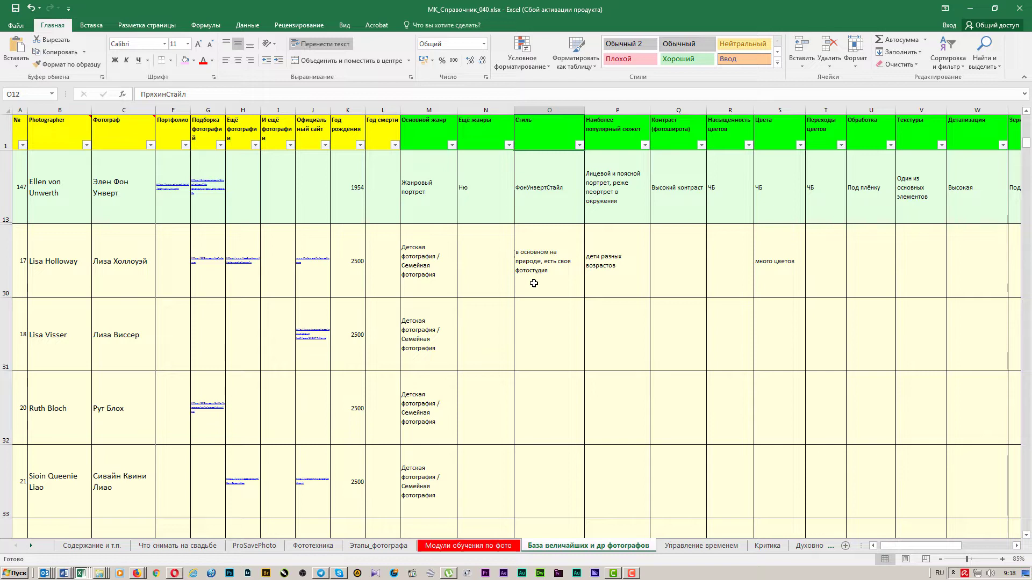
{"action": "left_click", "coordinate": [545, 204]}
{"action": "scroll", "coordinate": [532, 268], "scroll_direction": "up", "scroll_amount": 1}
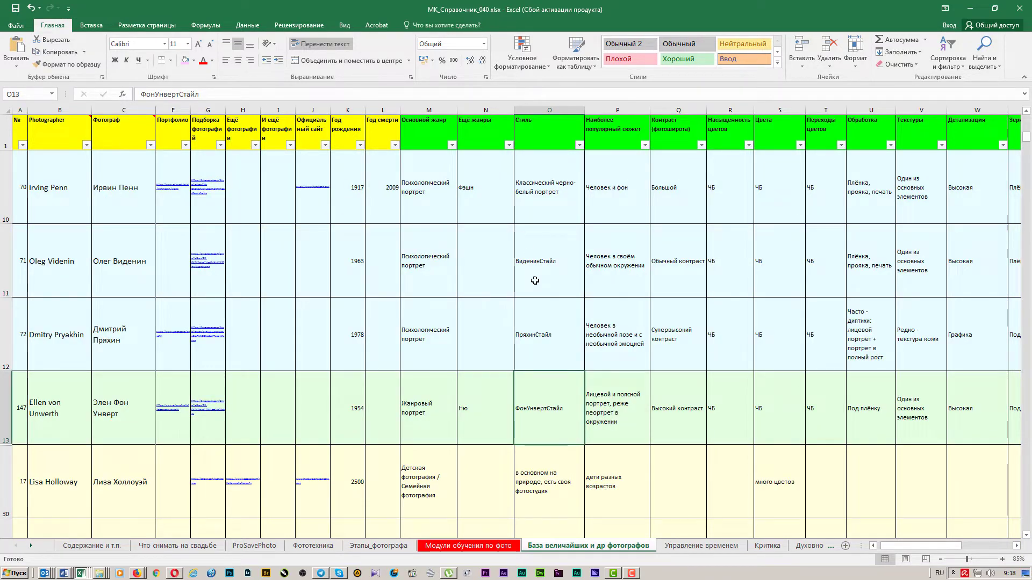
{"action": "left_click", "coordinate": [58, 410]}
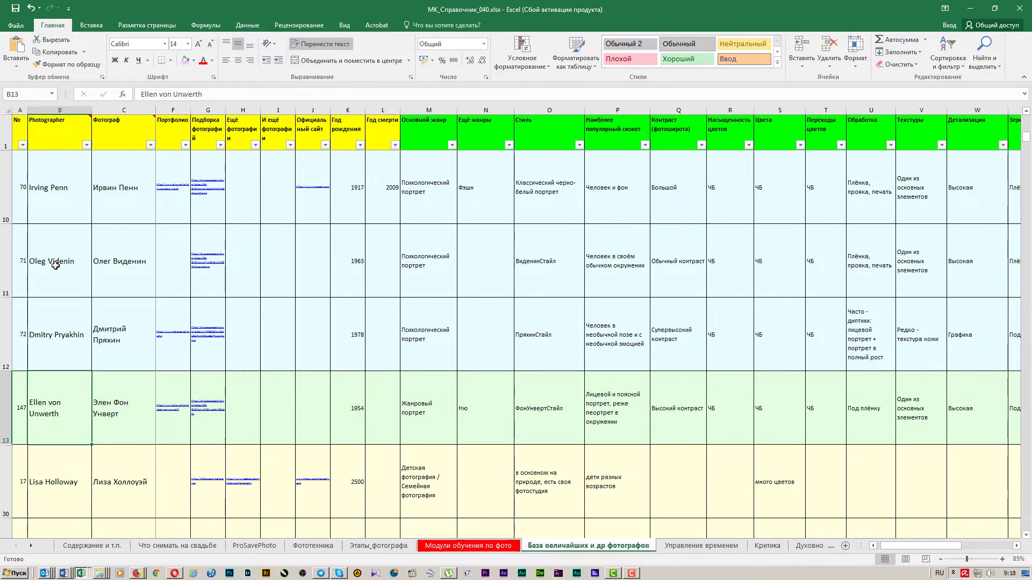
{"action": "left_click", "coordinate": [55, 266]}
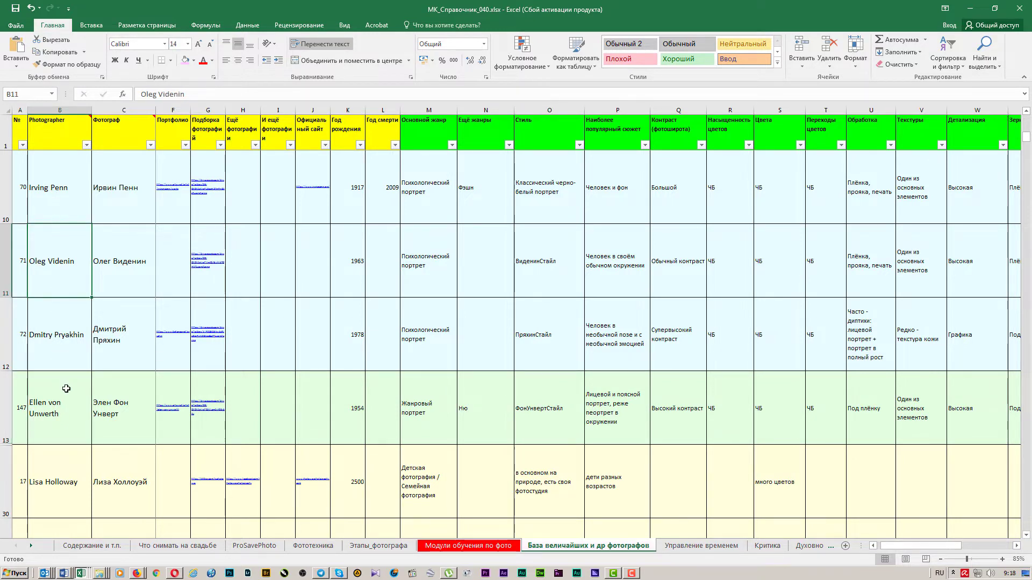
{"action": "left_click", "coordinate": [65, 359]}
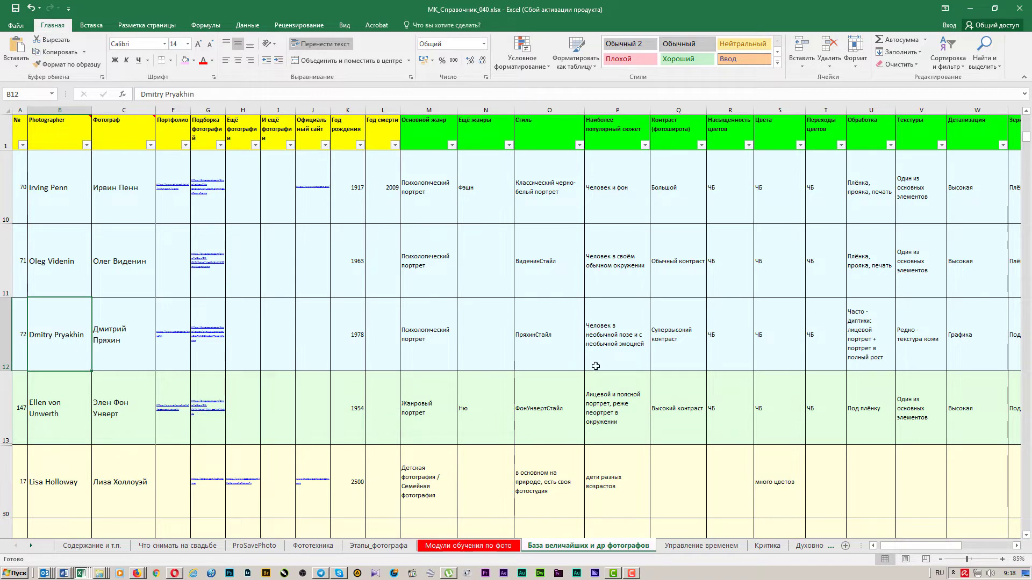
Compare the Стиль entries in rows 10 through 13, including Irving Penn's, with those in the rows above
{"action": "left_click", "coordinate": [570, 344]}
{"action": "left_click", "coordinate": [563, 271]}
{"action": "left_click", "coordinate": [556, 408]}
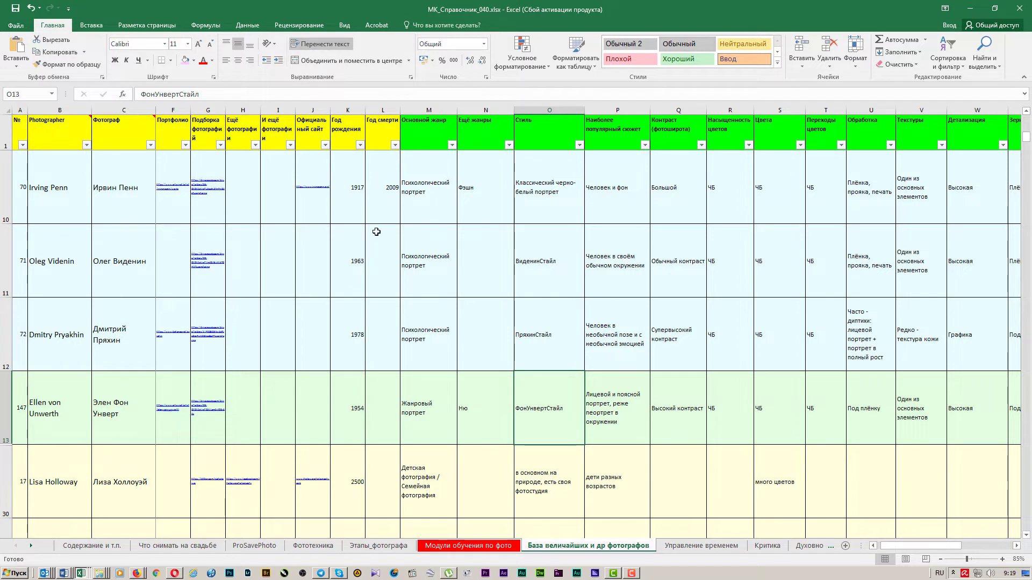
{"action": "left_click", "coordinate": [67, 205]}
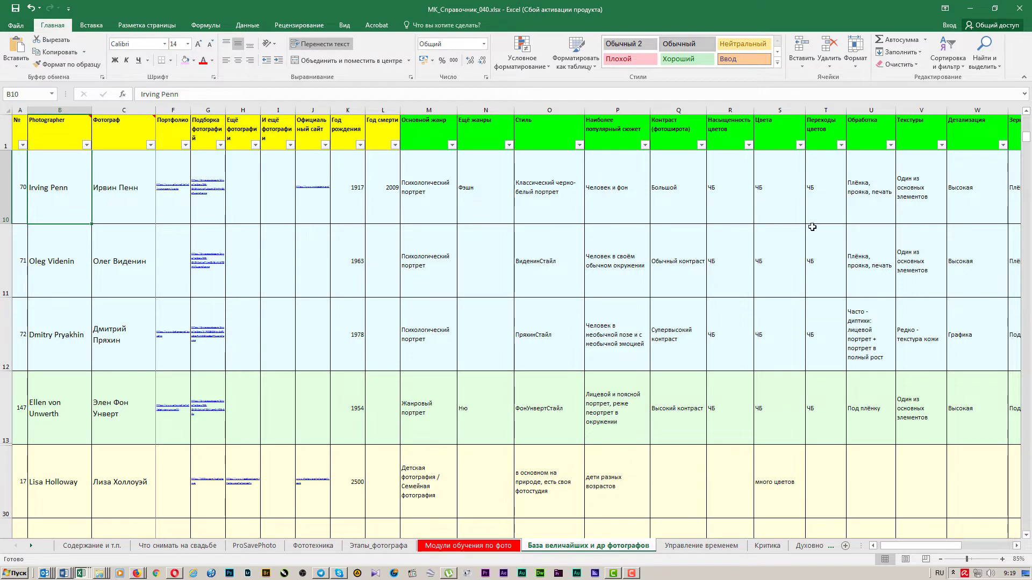
{"action": "left_click", "coordinate": [550, 193]}
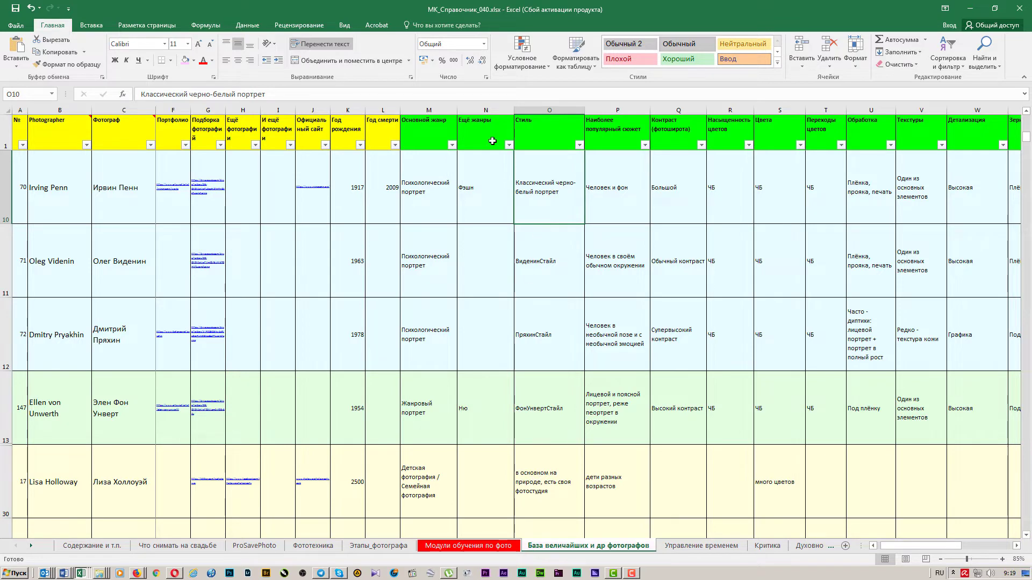
{"action": "scroll", "coordinate": [538, 241], "scroll_direction": "up", "scroll_amount": 1}
{"action": "scroll", "coordinate": [538, 241], "scroll_direction": "up", "scroll_amount": 1}
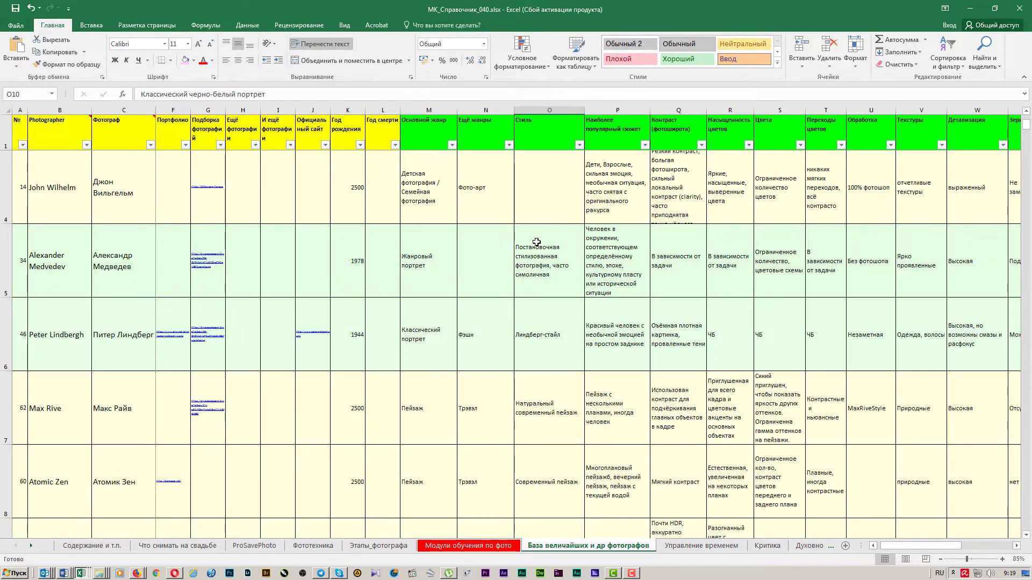
{"action": "scroll", "coordinate": [534, 242], "scroll_direction": "down", "scroll_amount": 2}
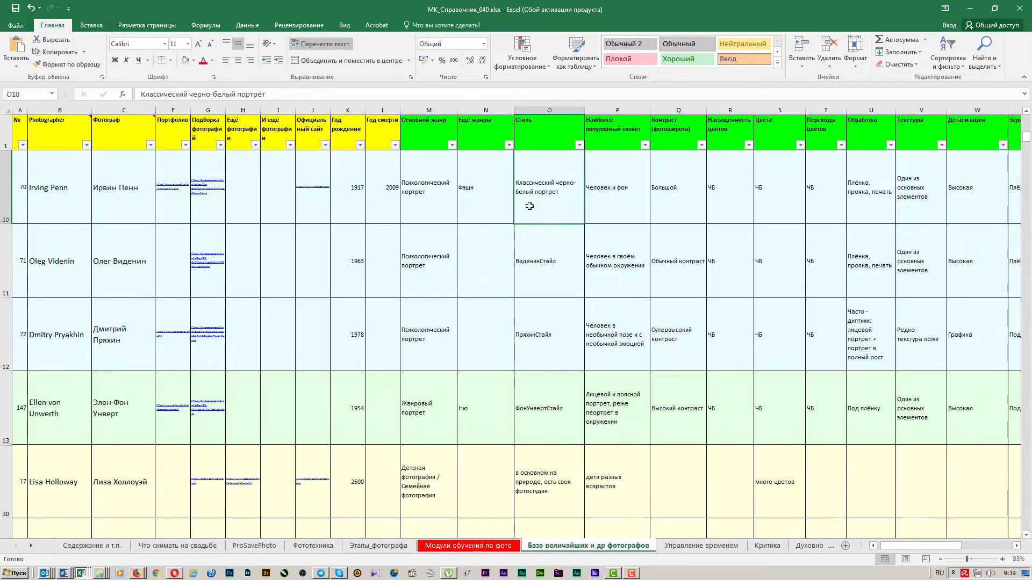
Rewrite the Стиль entry of the Lisa Holloway row as "Высококачественные детские (реже женские, ещё реже семейные) жанровые портреты на природе"
{"action": "left_click", "coordinate": [561, 469]}
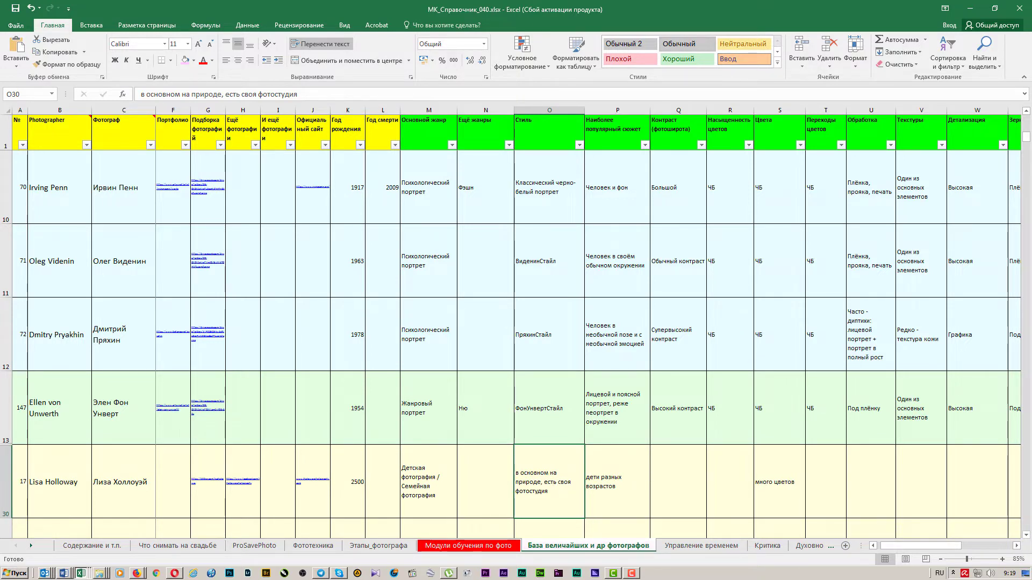
{"action": "left_click", "coordinate": [549, 493]}
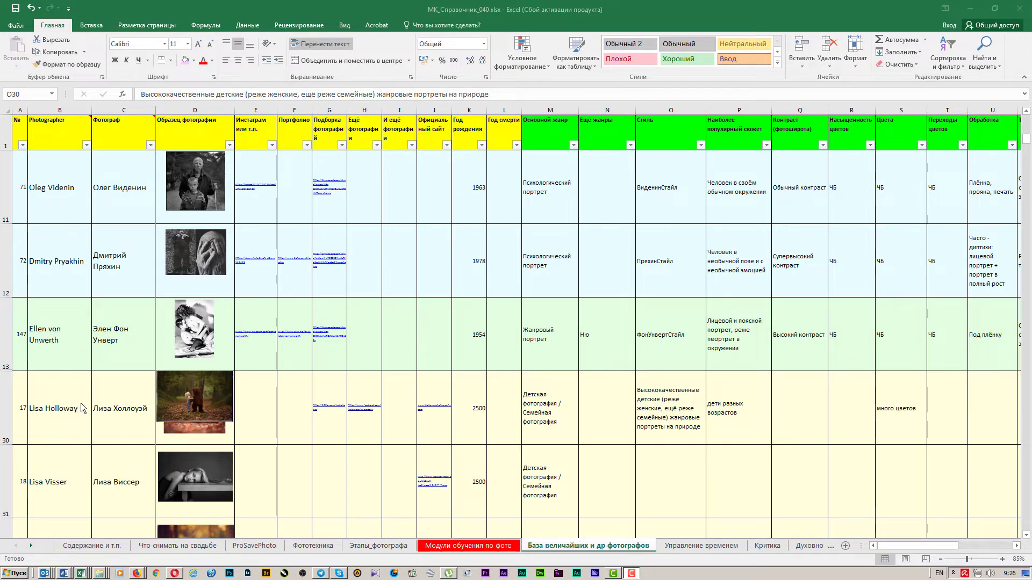
{"action": "left_click", "coordinate": [62, 413]}
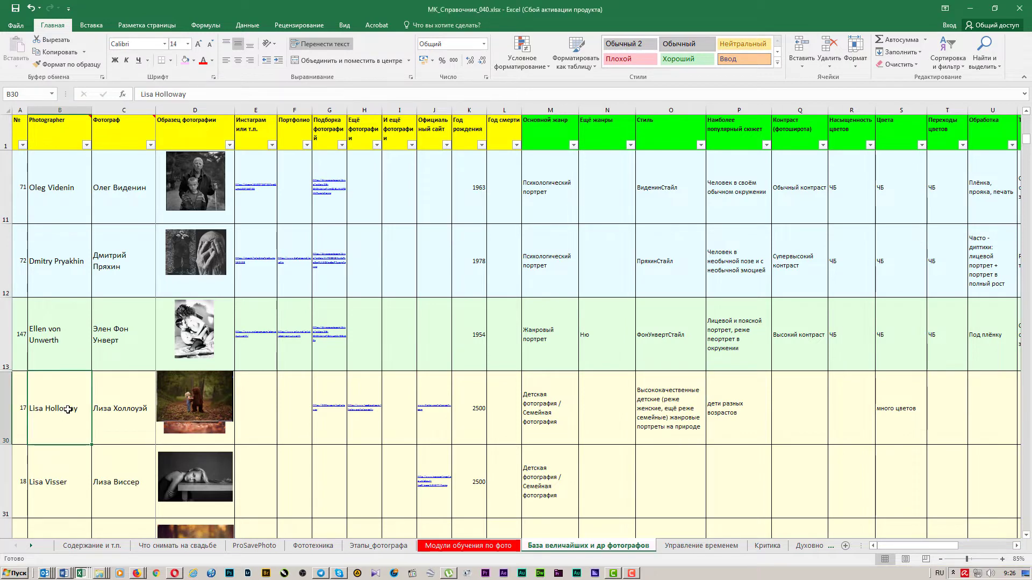
{"action": "scroll", "coordinate": [69, 407], "scroll_direction": "down", "scroll_amount": 5}
{"action": "scroll", "coordinate": [68, 407], "scroll_direction": "up", "scroll_amount": 10}
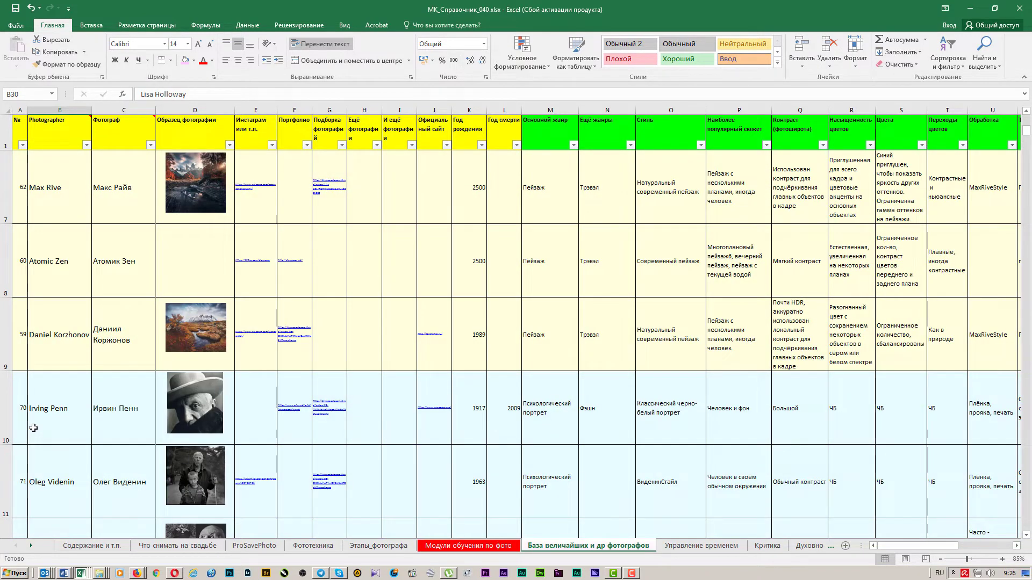
{"action": "scroll", "coordinate": [675, 219], "scroll_direction": "down", "scroll_amount": 1}
{"action": "scroll", "coordinate": [495, 400], "scroll_direction": "down", "scroll_amount": 1}
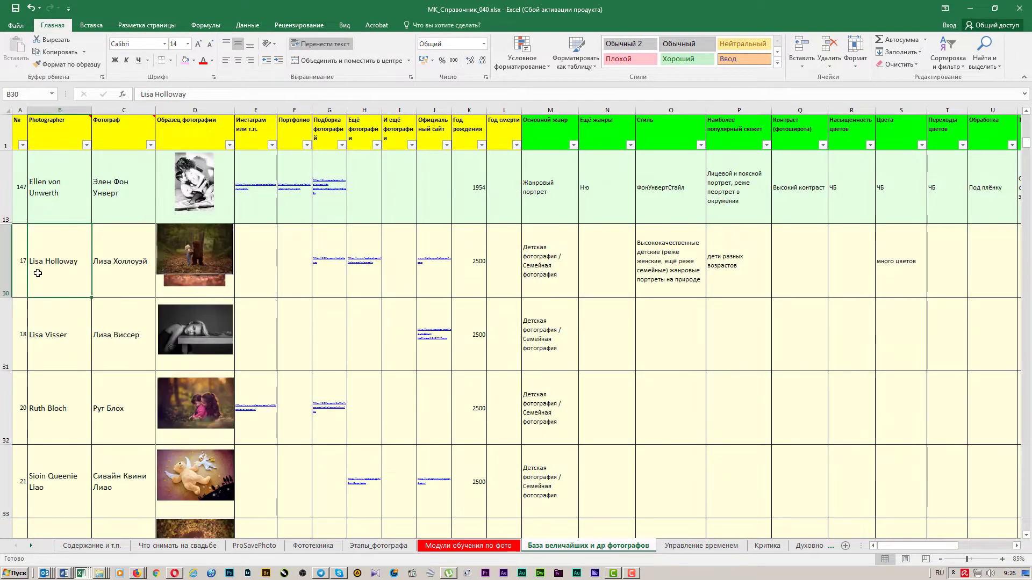
{"action": "right_click", "coordinate": [6, 260]}
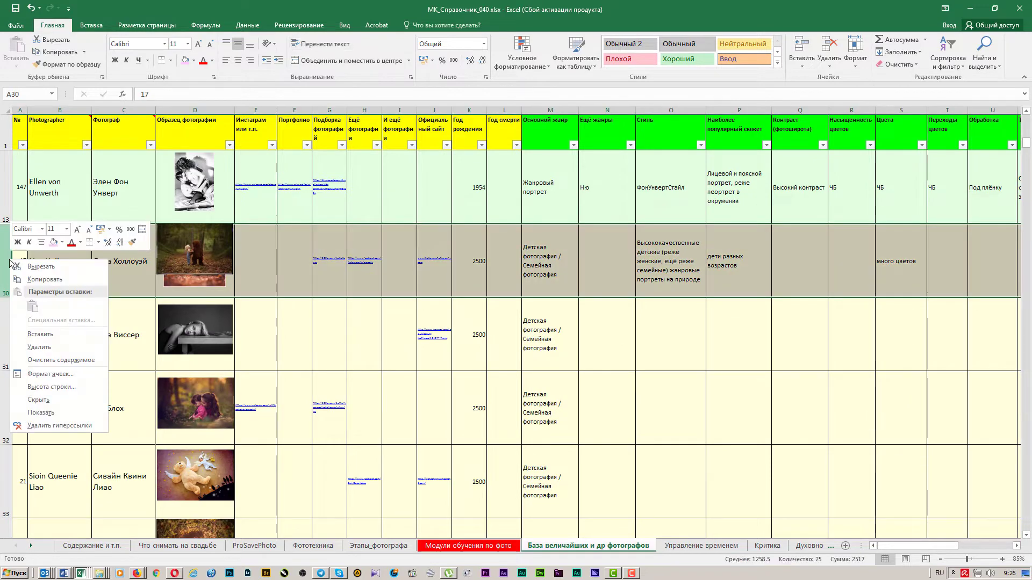
{"action": "left_click", "coordinate": [57, 335]}
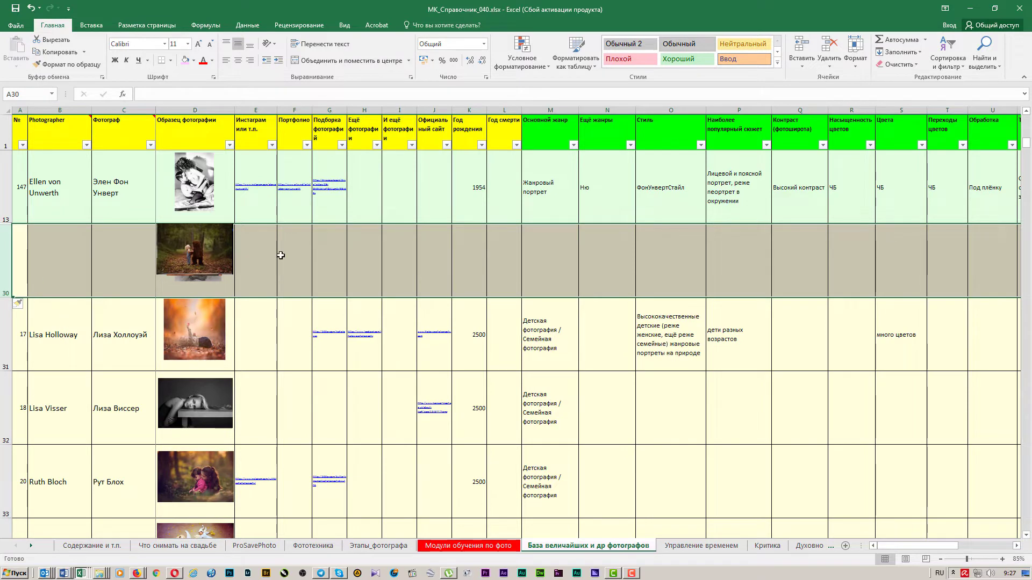
{"action": "left_click", "coordinate": [67, 250]}
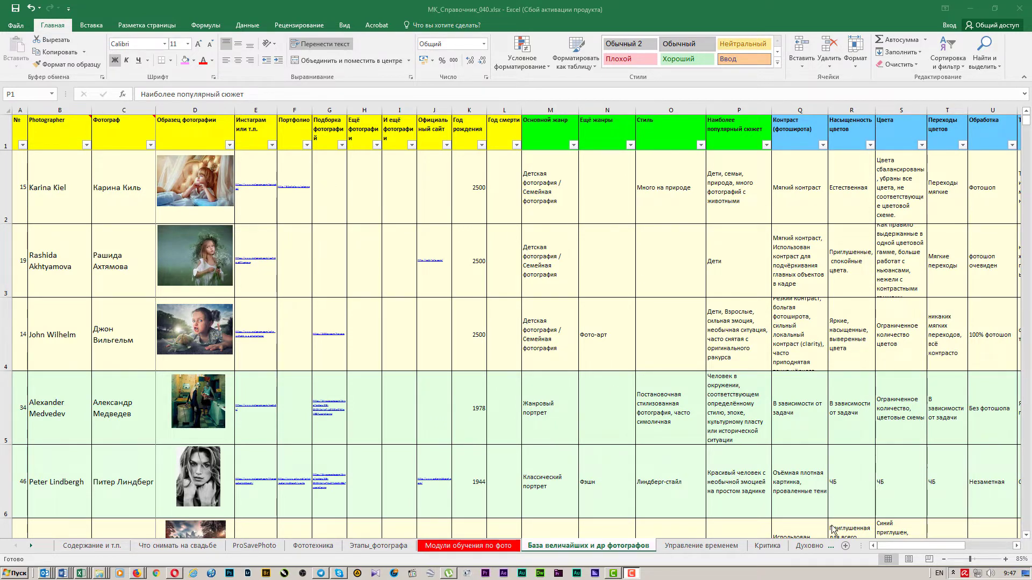
Look through the photographer rows, including Peter Lindbergh's Основной жанр entry, and review the №, Photographer and Фотограф column headings
{"action": "key", "text": "alt+shift"}
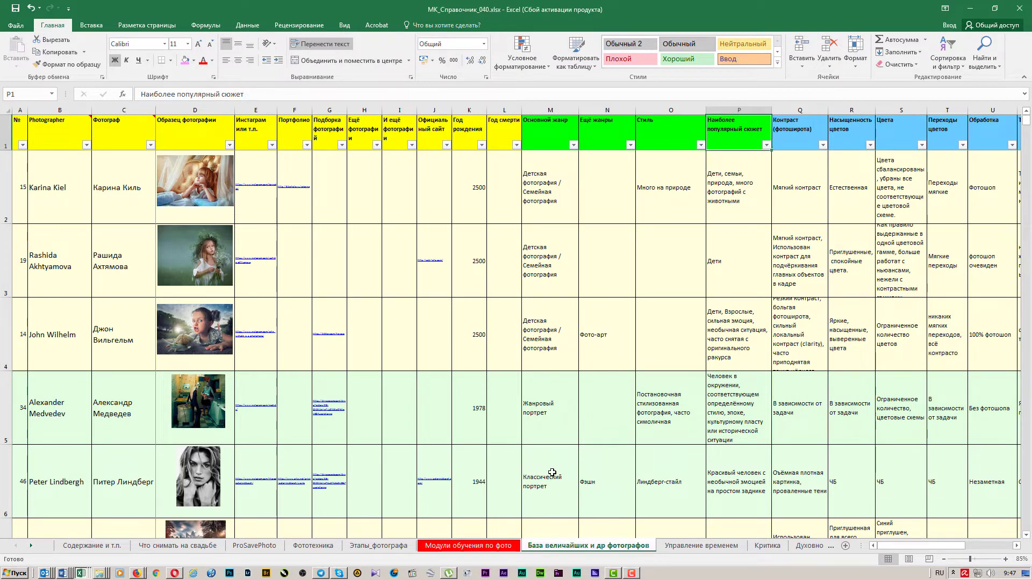
{"action": "left_click", "coordinate": [558, 450]}
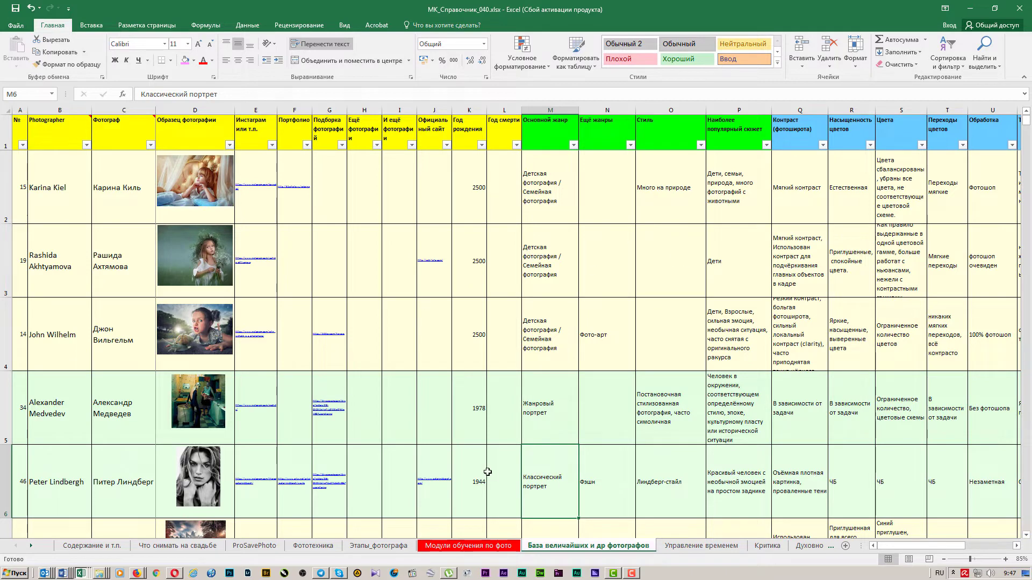
{"action": "scroll", "coordinate": [521, 421], "scroll_direction": "down", "scroll_amount": 9}
{"action": "scroll", "coordinate": [521, 421], "scroll_direction": "up", "scroll_amount": 9}
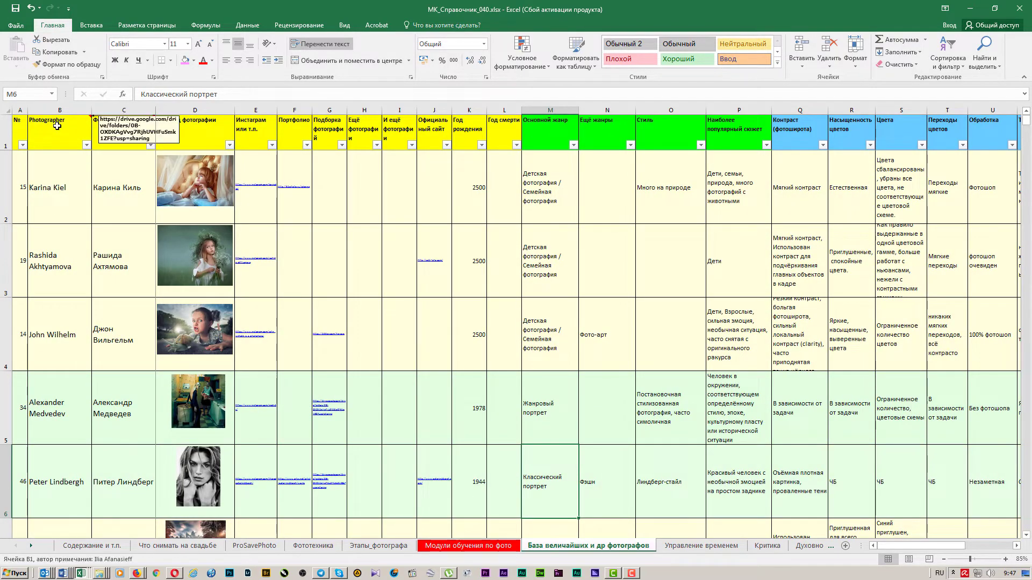
{"action": "left_click", "coordinate": [17, 127]}
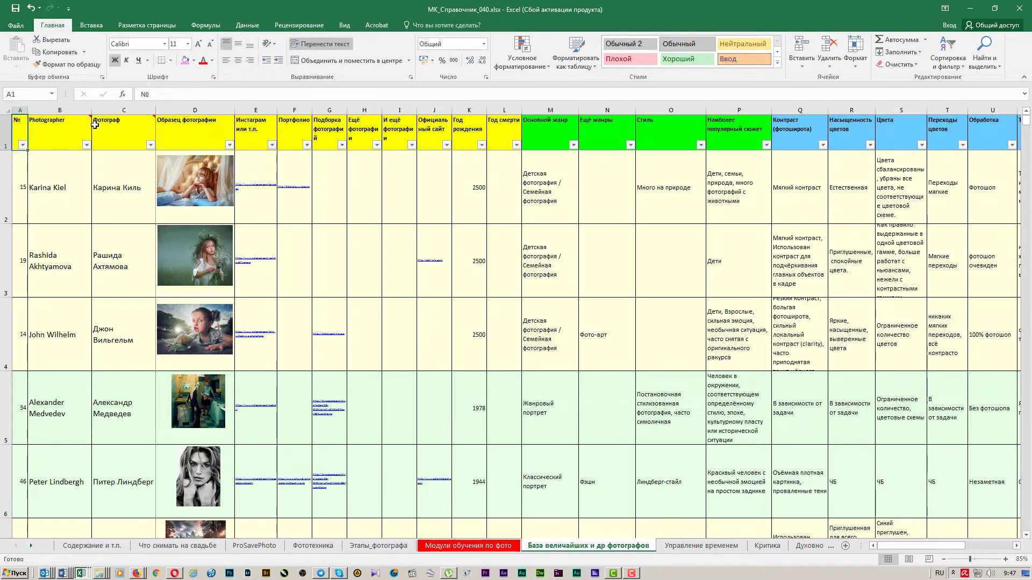
{"action": "left_click", "coordinate": [59, 140]}
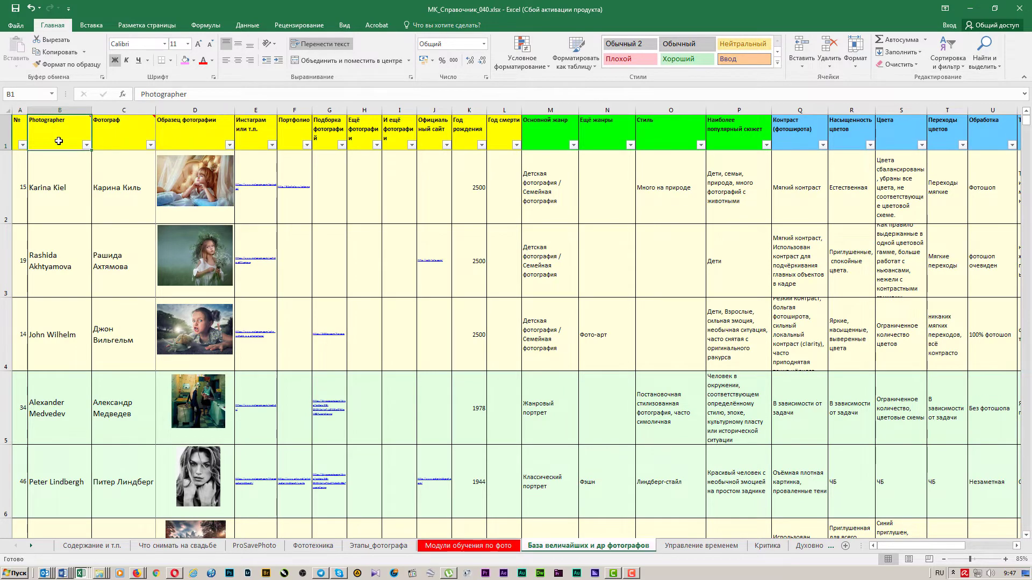
{"action": "left_click", "coordinate": [121, 131]}
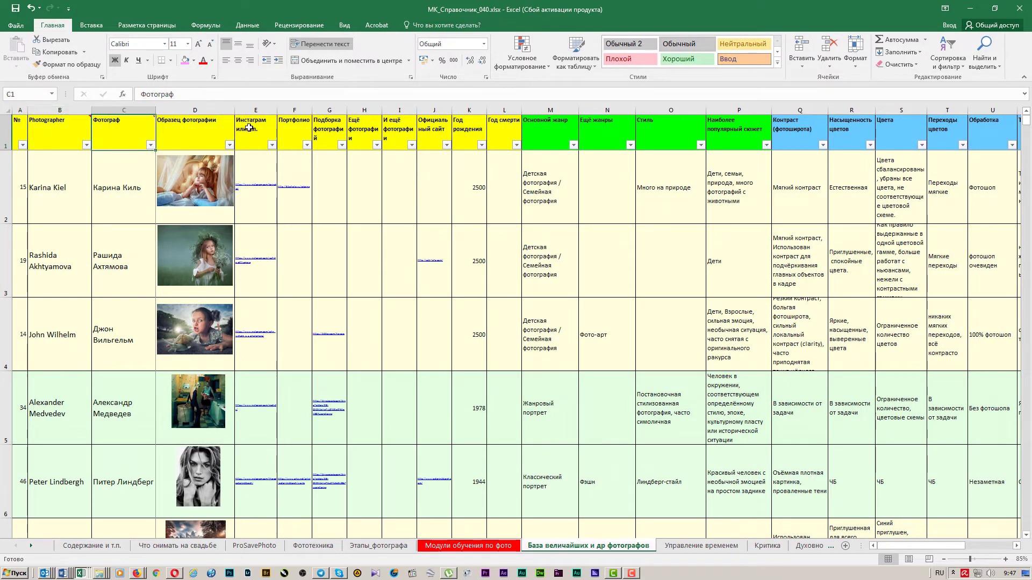
{"action": "left_click", "coordinate": [201, 131]}
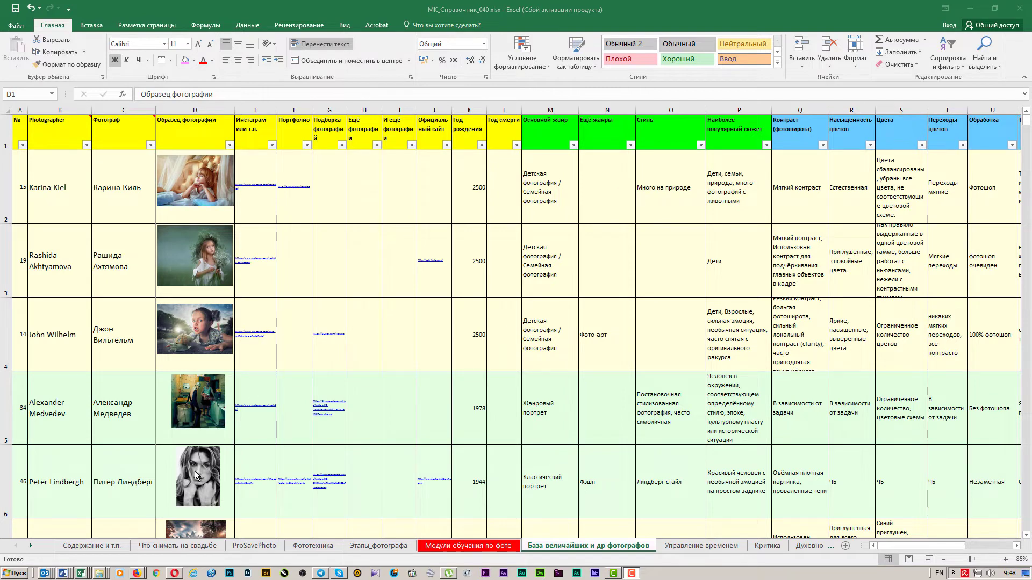
{"action": "left_click", "coordinate": [186, 187]}
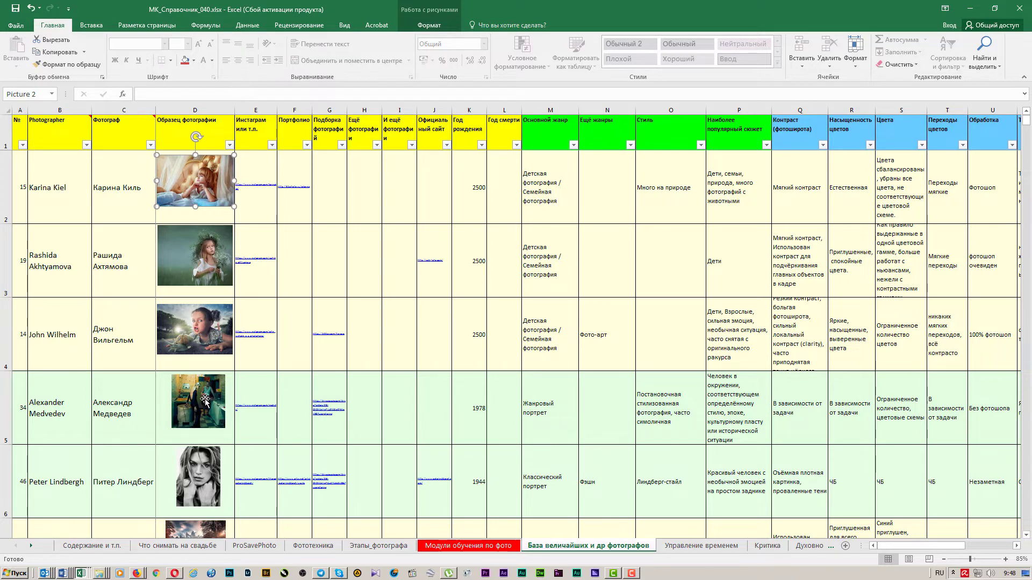
{"action": "left_click_drag", "start_coordinate": [203, 400], "coordinate": [199, 402]}
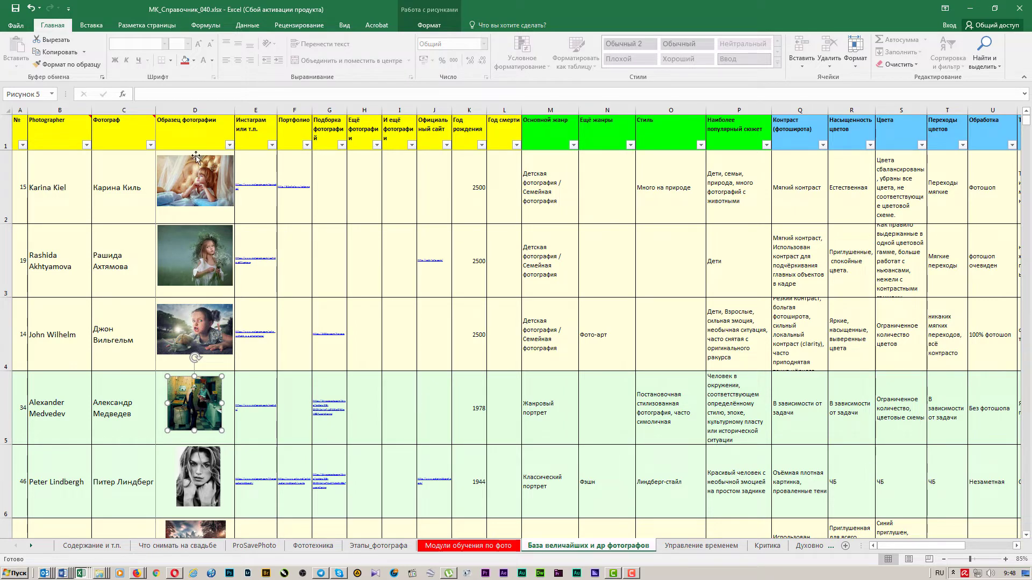
Review the link columns from Инстаграм или т.п. and Портфолио through Подборка фотографий, Ещё фотографии and И ещё фотографии
{"action": "left_click", "coordinate": [253, 108]}
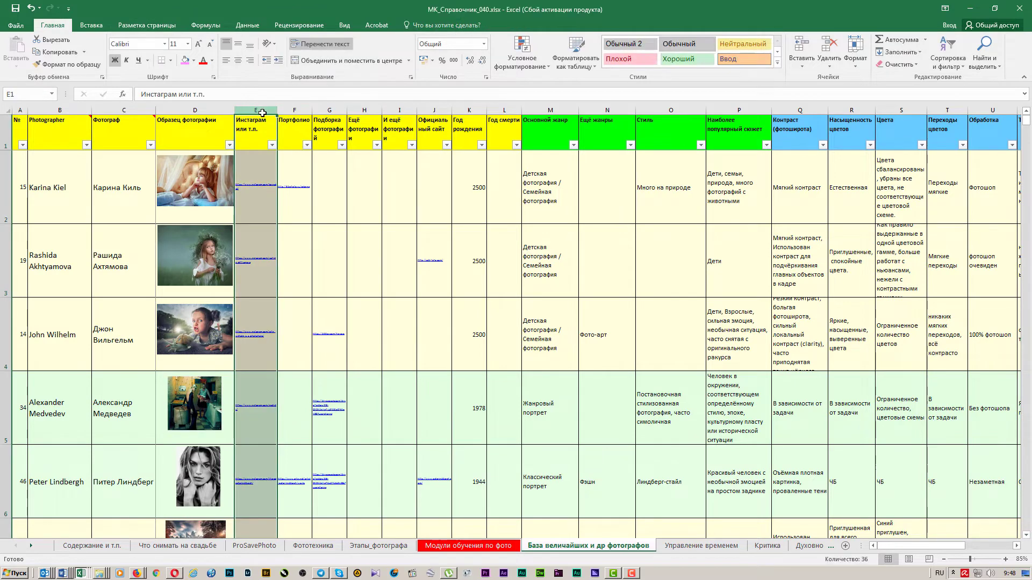
{"action": "left_click", "coordinate": [297, 129]}
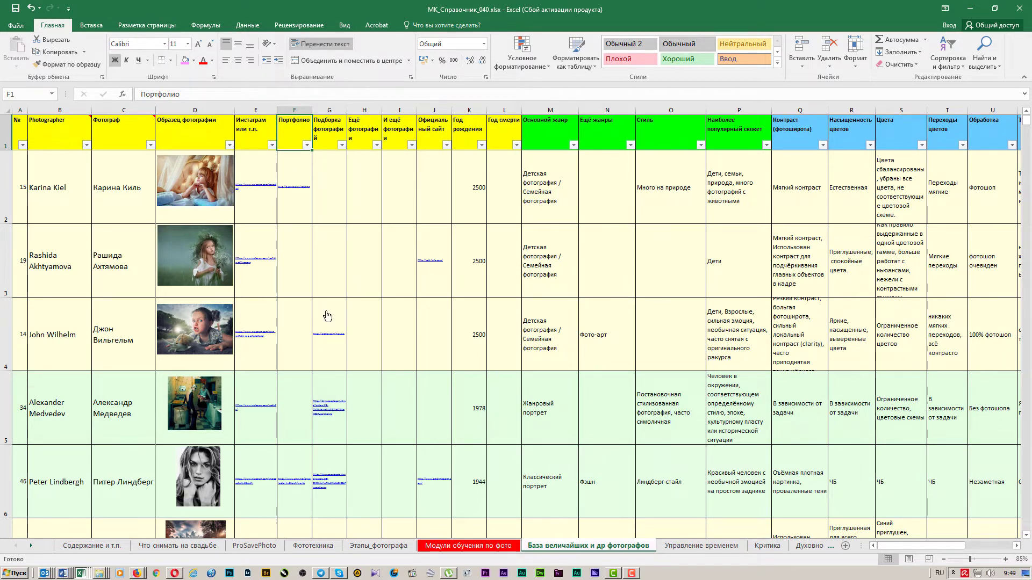
{"action": "left_click", "coordinate": [326, 132]}
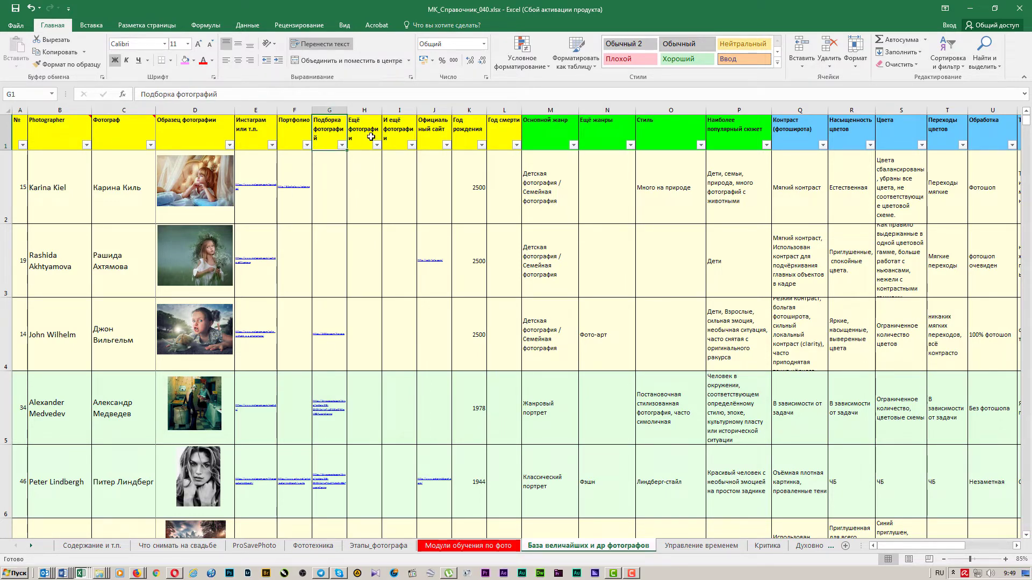
{"action": "left_click", "coordinate": [371, 133]}
{"action": "left_click", "coordinate": [391, 129]}
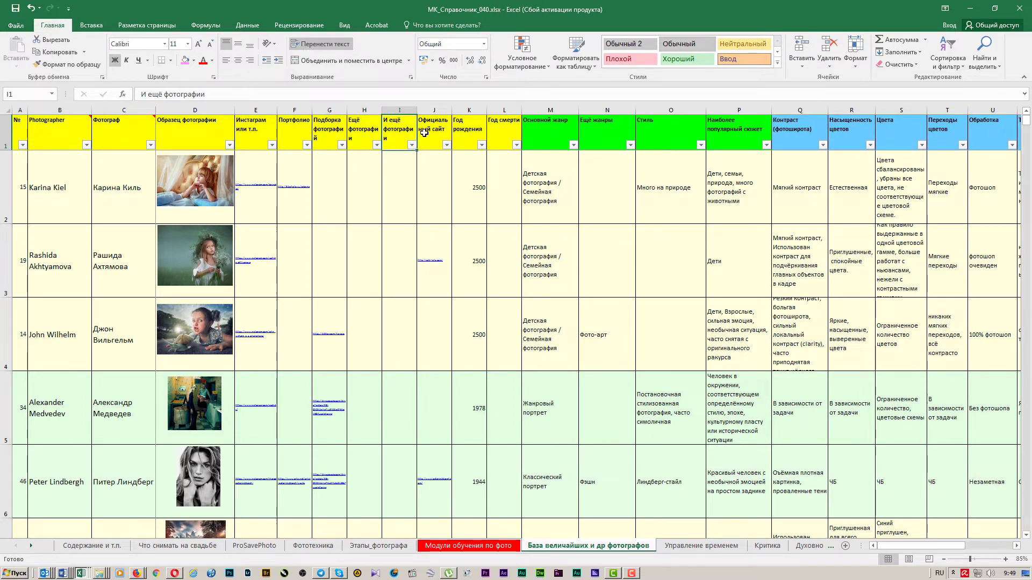
Go over the three photo link headings in columns G to I again, ending at the Официальный сайт heading
{"action": "left_click", "coordinate": [330, 135]}
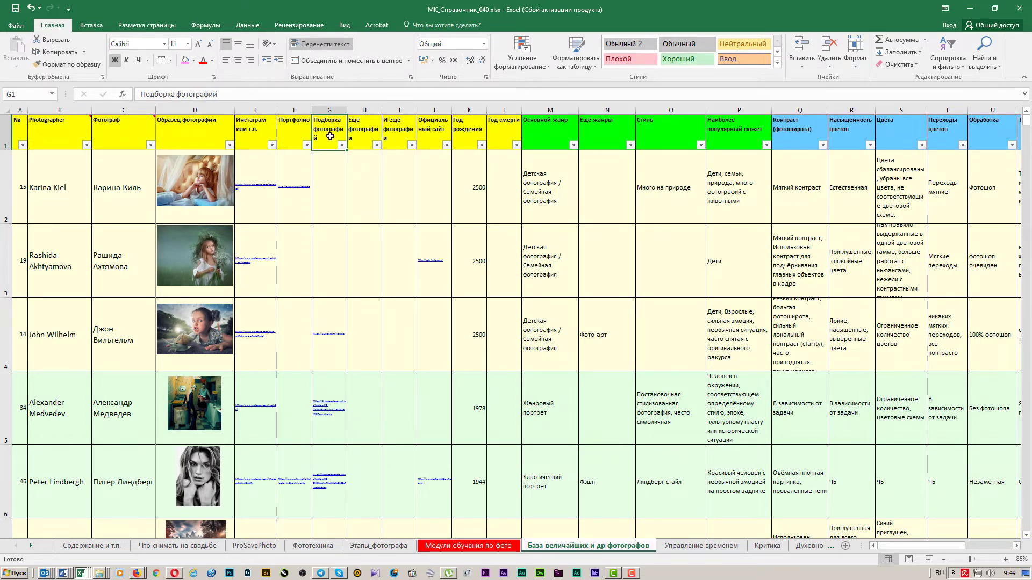
{"action": "left_click", "coordinate": [389, 130]}
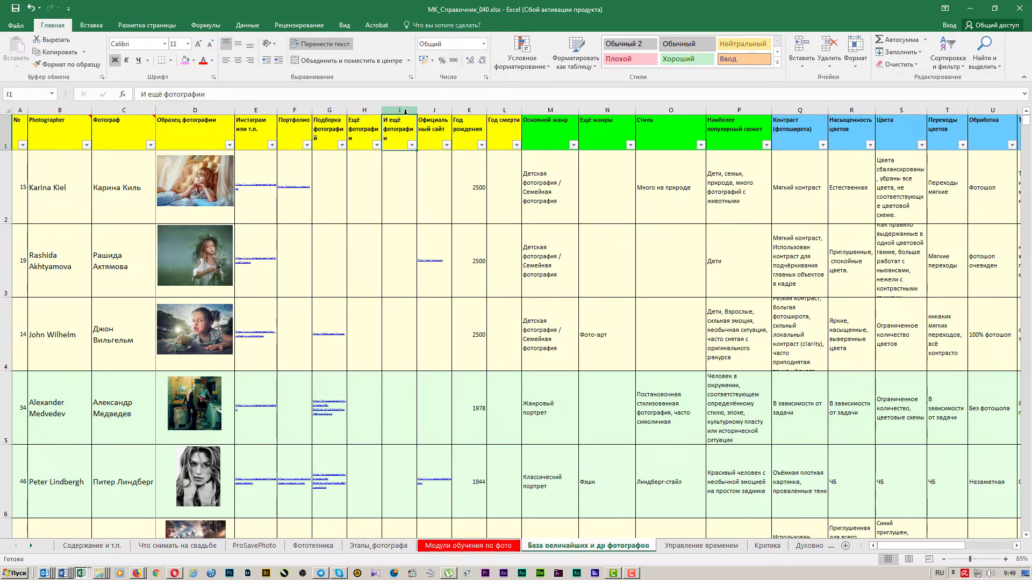
{"action": "left_click", "coordinate": [333, 133]}
{"action": "left_click", "coordinate": [357, 132]}
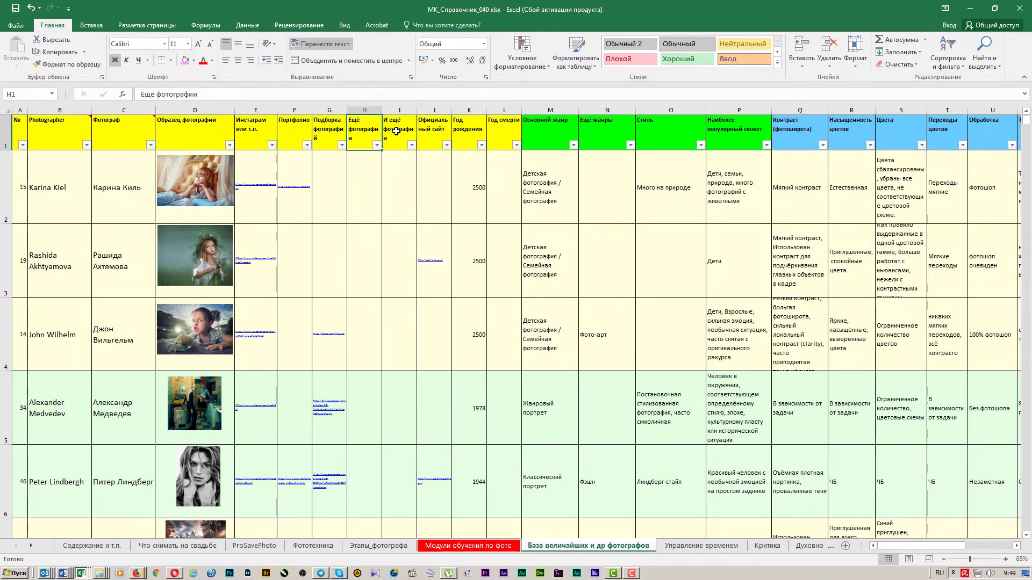
{"action": "left_click", "coordinate": [396, 131]}
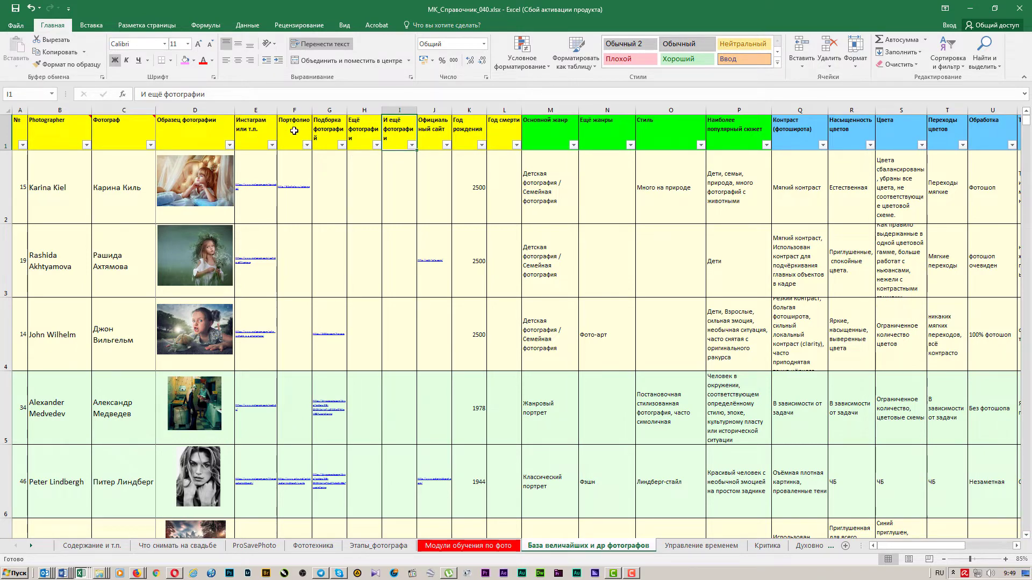
{"action": "left_click", "coordinate": [329, 125]}
{"action": "left_click", "coordinate": [363, 126]}
{"action": "left_click", "coordinate": [395, 126]}
{"action": "left_click", "coordinate": [425, 135]}
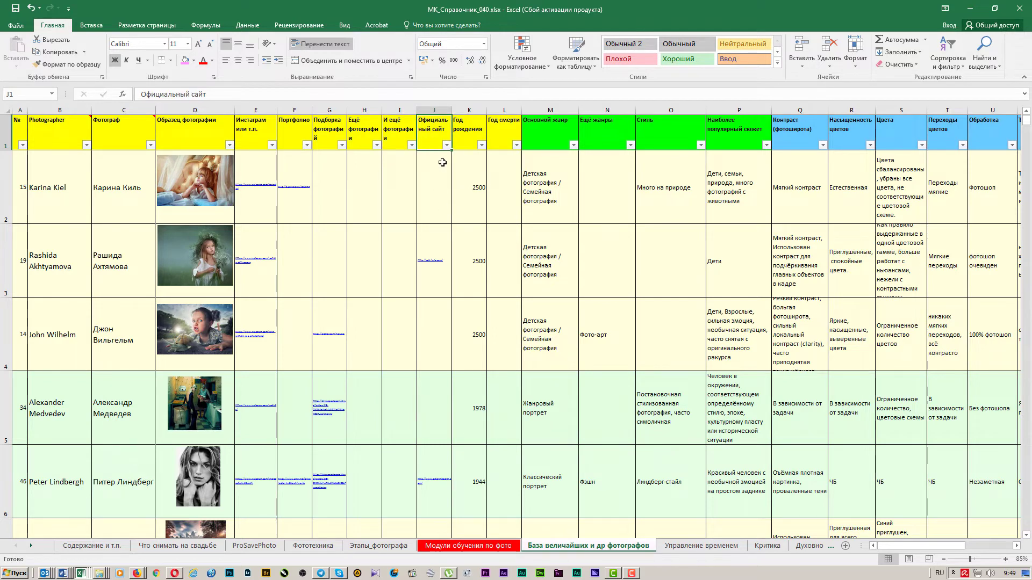
Inspect the Год рождения heading and its entry in the John Wilhelm row, leaving the entry as is, and go to the Год смерти heading
{"action": "left_click", "coordinate": [467, 134]}
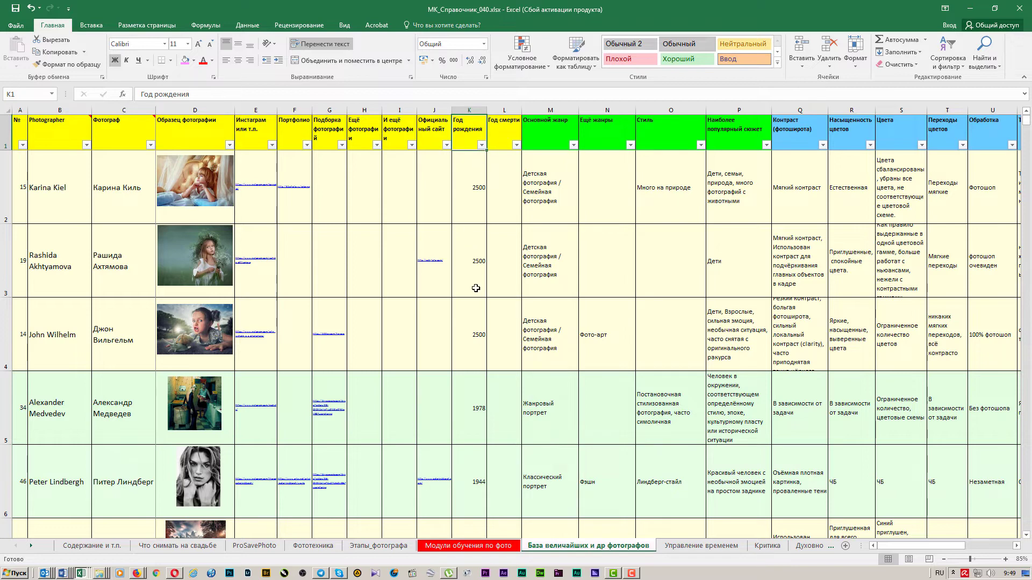
{"action": "left_click", "coordinate": [480, 318]}
{"action": "double_click", "coordinate": [471, 334]}
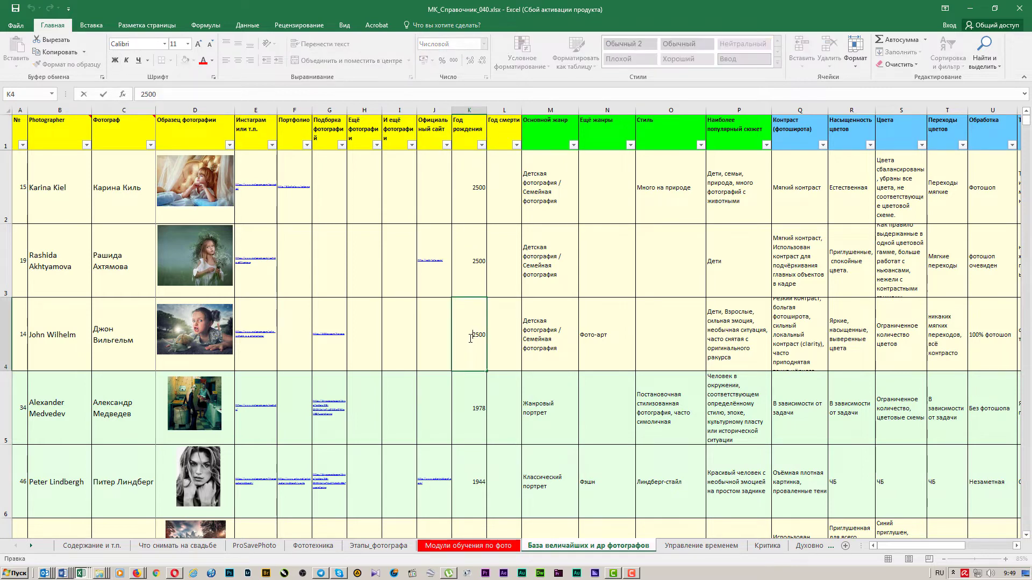
{"action": "double_click", "coordinate": [478, 335]}
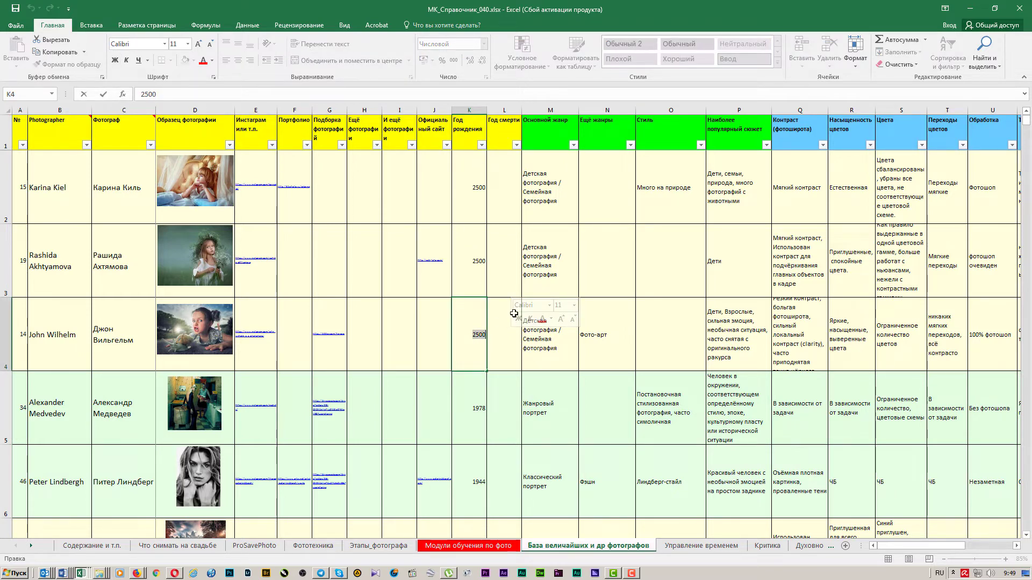
{"action": "key", "text": "Tab"}
{"action": "key", "text": "ctrl+Up"}
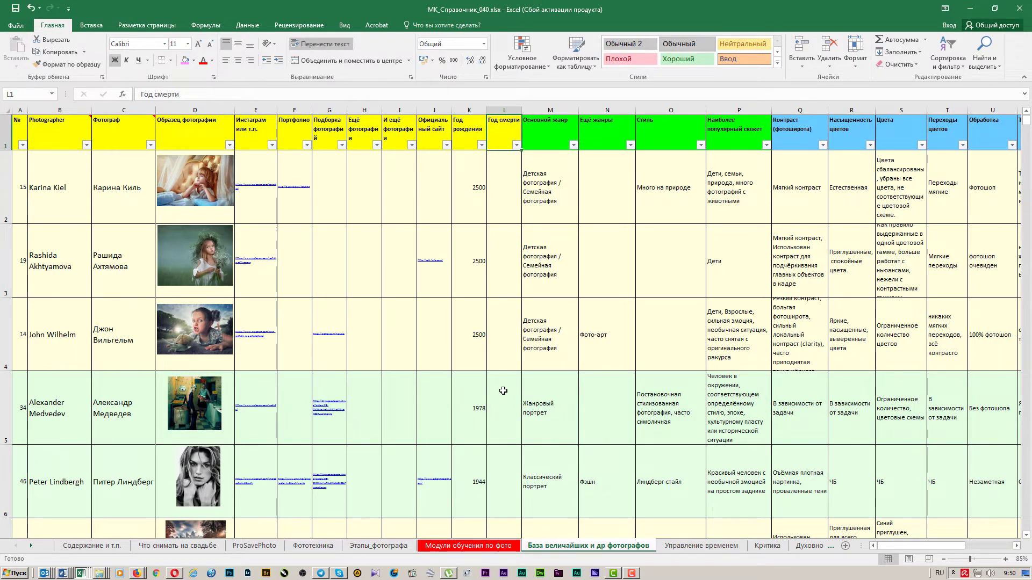
{"action": "left_click", "coordinate": [551, 127]}
{"action": "left_click", "coordinate": [572, 389]}
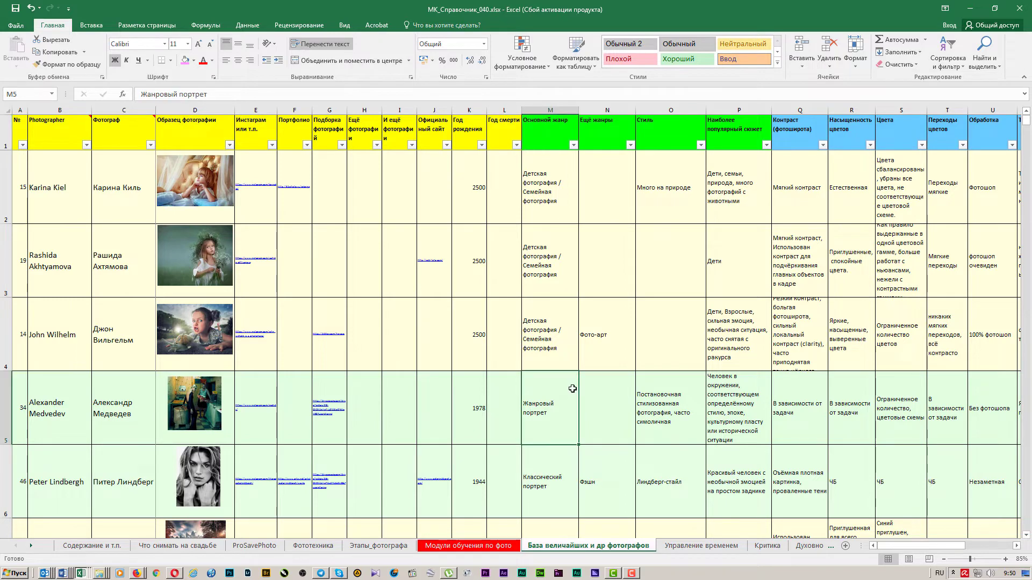
{"action": "scroll", "coordinate": [572, 384], "scroll_direction": "down", "scroll_amount": 1}
{"action": "scroll", "coordinate": [572, 379], "scroll_direction": "down", "scroll_amount": 3}
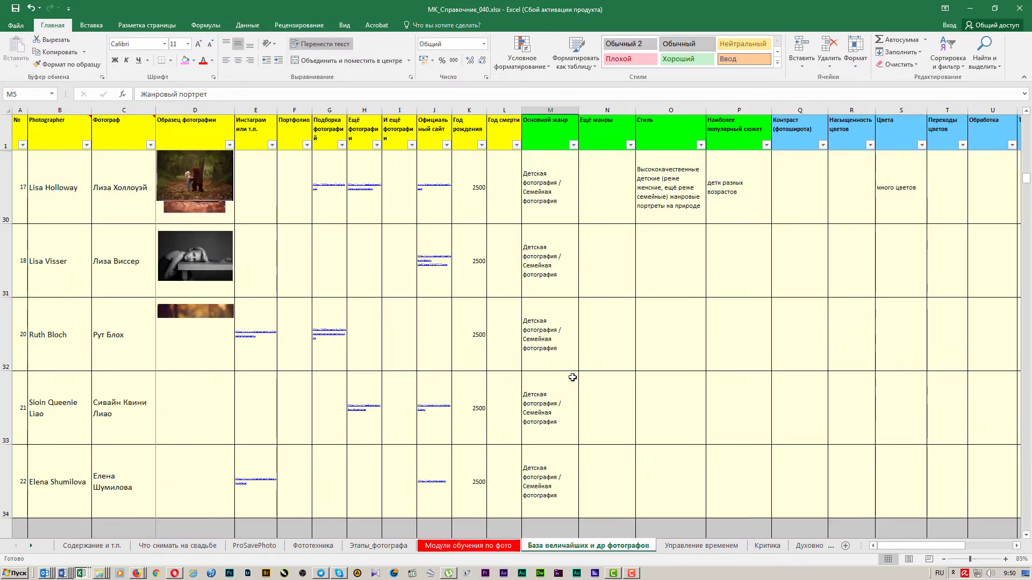
{"action": "scroll", "coordinate": [573, 372], "scroll_direction": "up", "scroll_amount": 4}
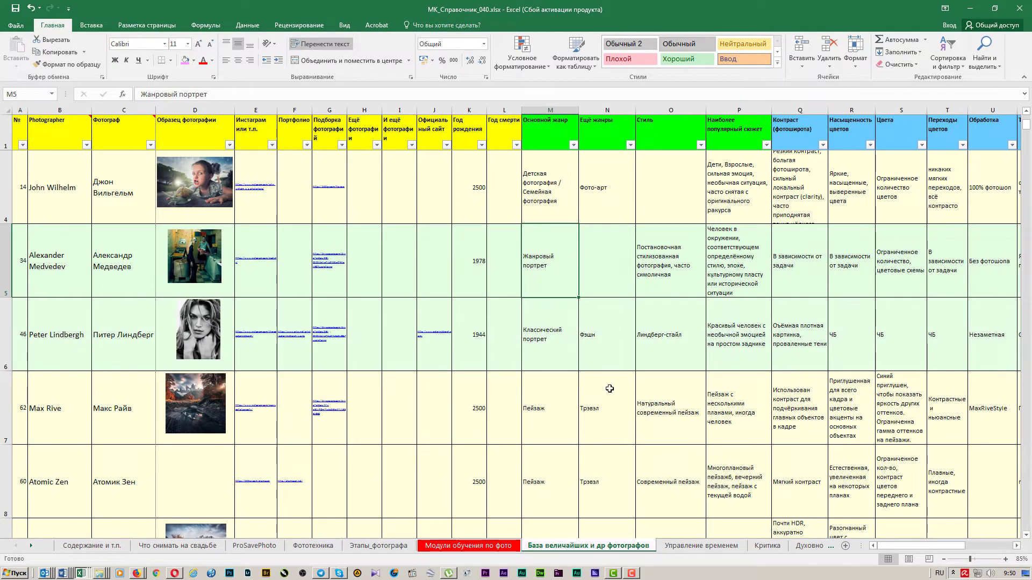
Review the Ещё жанры heading and look through its entries down the photographer list
{"action": "left_click", "coordinate": [602, 117]}
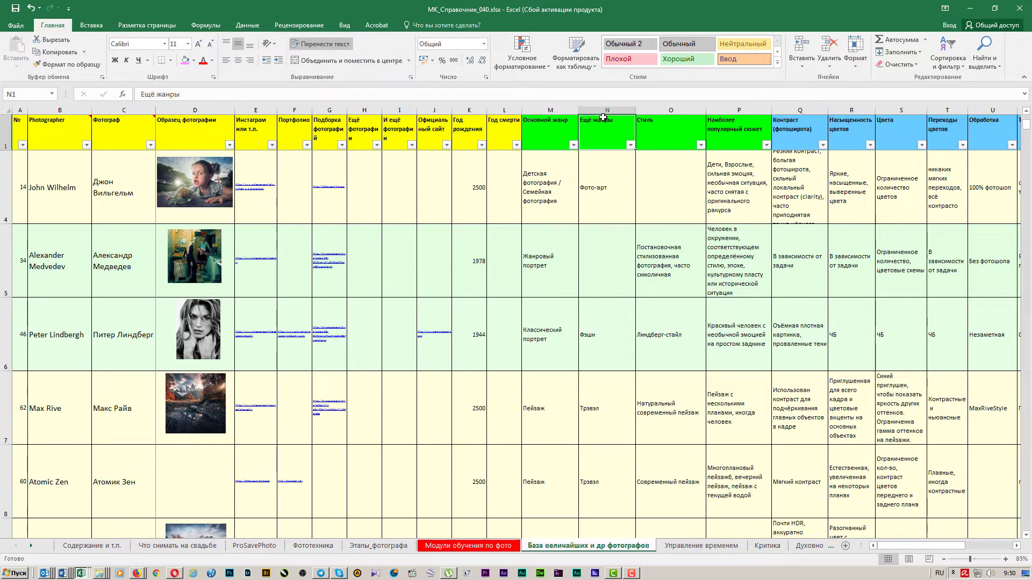
{"action": "scroll", "coordinate": [569, 267], "scroll_direction": "down", "scroll_amount": 6}
{"action": "scroll", "coordinate": [567, 267], "scroll_direction": "up", "scroll_amount": 5}
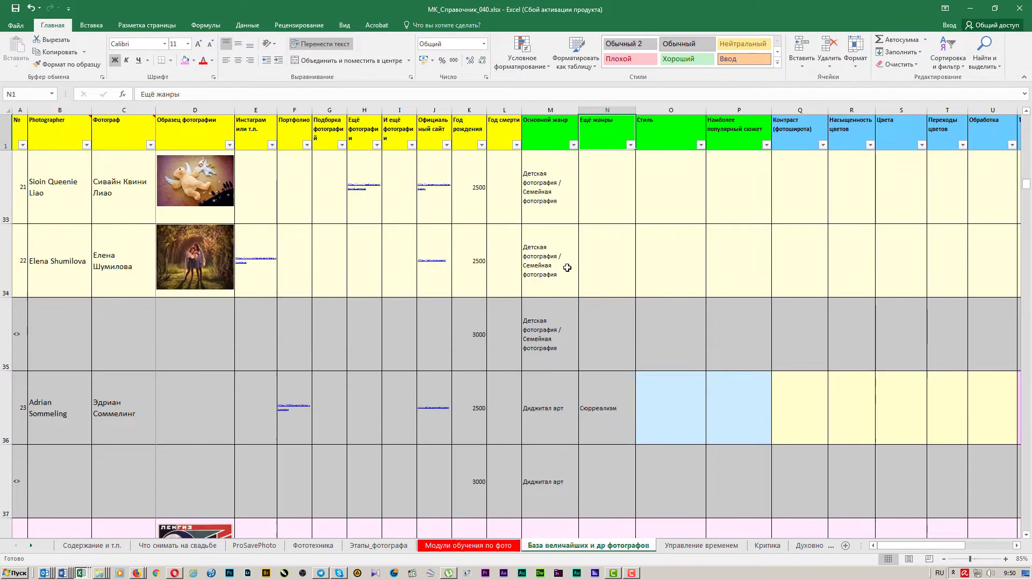
{"action": "scroll", "coordinate": [567, 266], "scroll_direction": "down", "scroll_amount": 1}
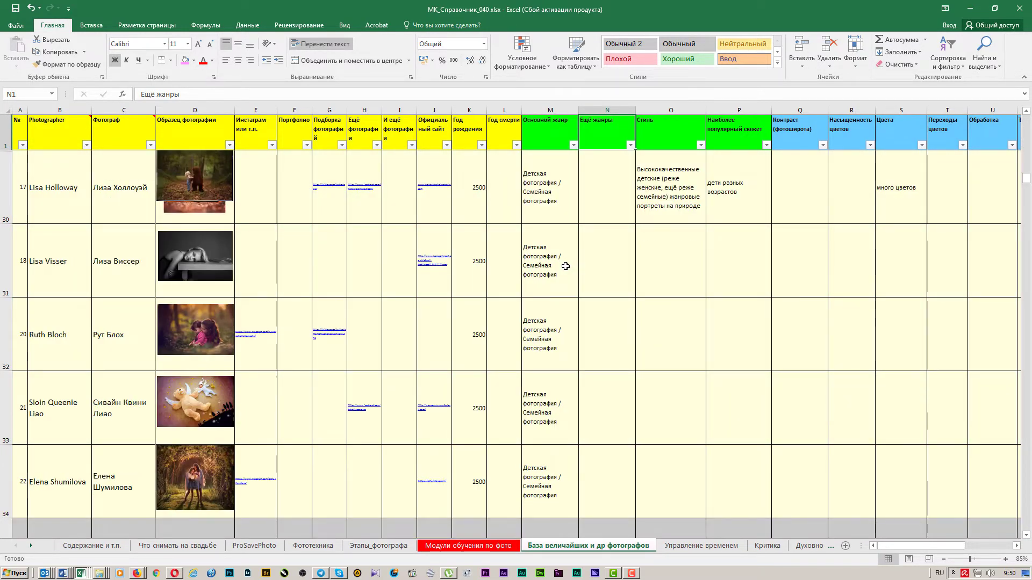
{"action": "scroll", "coordinate": [563, 270], "scroll_direction": "up", "scroll_amount": 4}
Go through the Основной жанр cells one by one from the John Wilhelm row to the Lisa Holloway row
{"action": "left_click", "coordinate": [564, 363]}
{"action": "scroll", "coordinate": [564, 363], "scroll_direction": "down", "scroll_amount": 1}
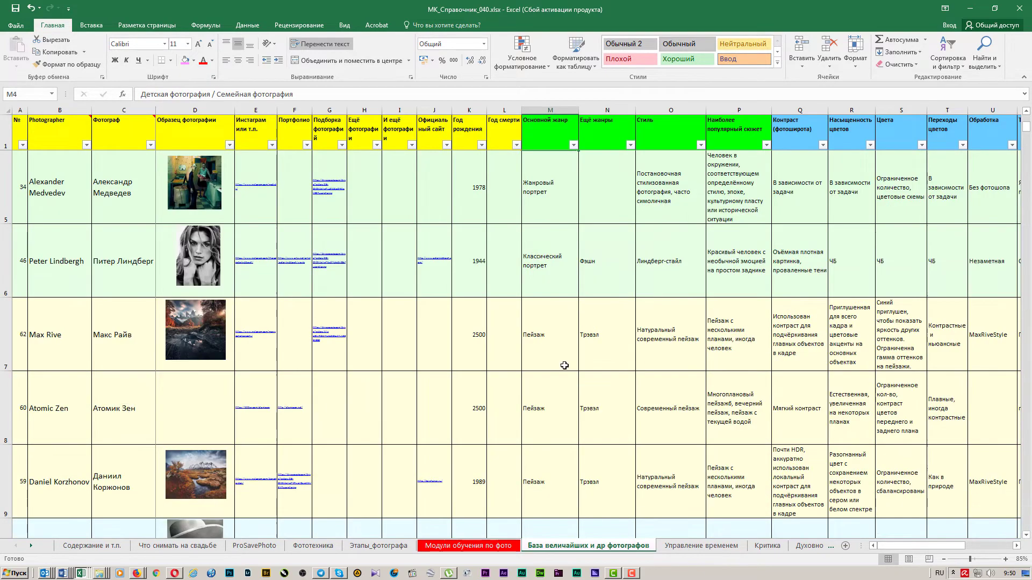
{"action": "key", "text": "Down"}
{"action": "key", "text": "Down"}
{"action": "key", "text": "Down"}
{"action": "key", "text": "Down"}
{"action": "key", "text": "Down"}
{"action": "key", "text": "Down"}
{"action": "key", "text": "Down"}
{"action": "key", "text": "Down"}
{"action": "key", "text": "Down"}
{"action": "key", "text": "Down"}
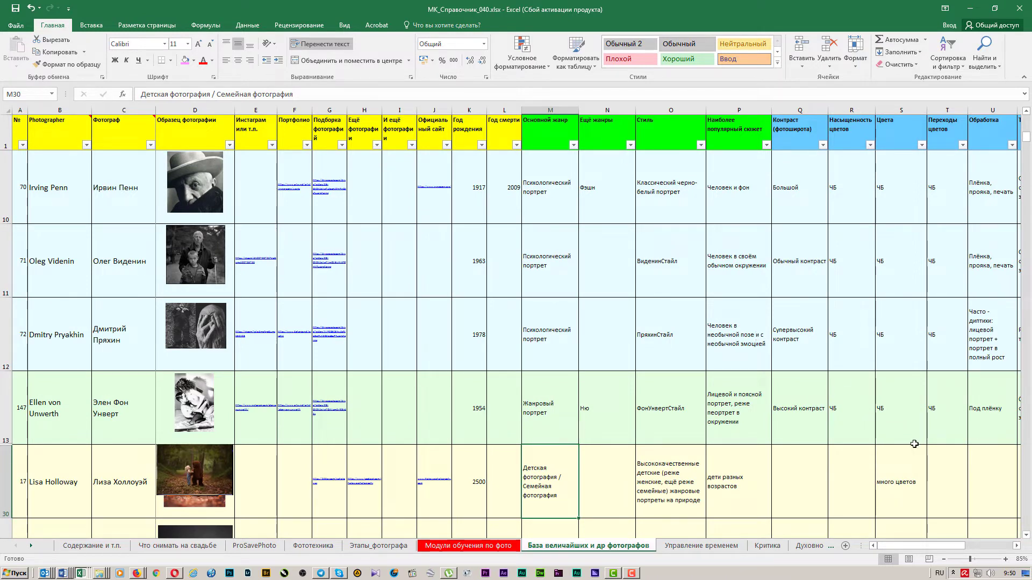
{"action": "key", "text": "alt+Down"}
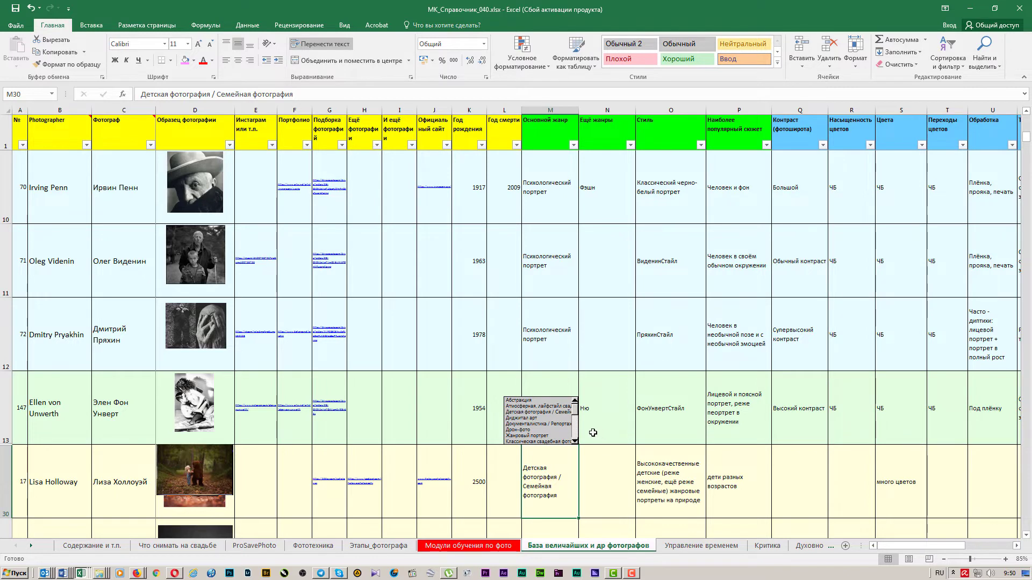
{"action": "scroll", "coordinate": [574, 440], "scroll_direction": "down", "scroll_amount": 7}
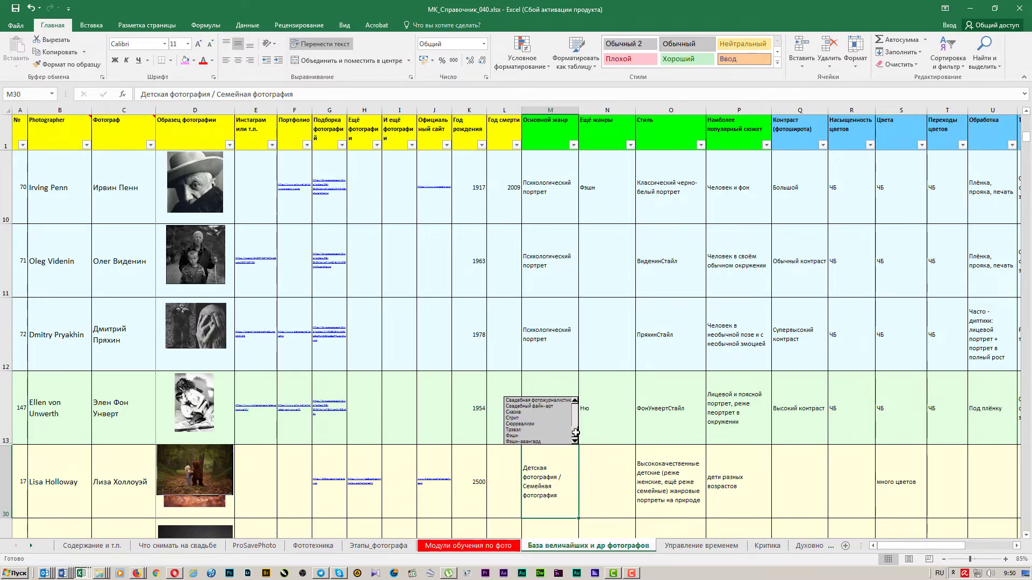
{"action": "scroll", "coordinate": [547, 425], "scroll_direction": "up", "scroll_amount": 5}
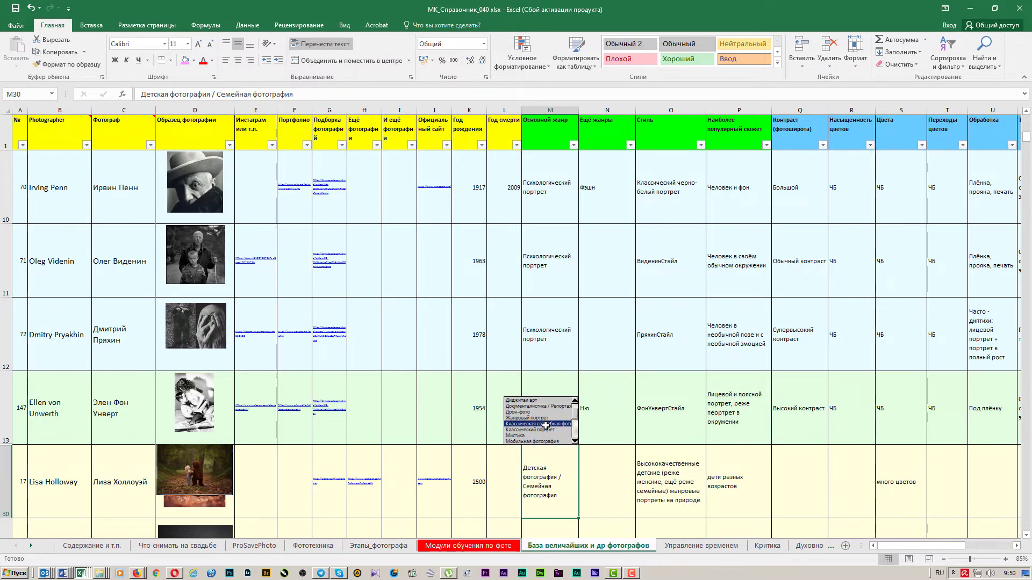
{"action": "left_click", "coordinate": [546, 424]}
{"action": "key", "text": "ctrl+z"}
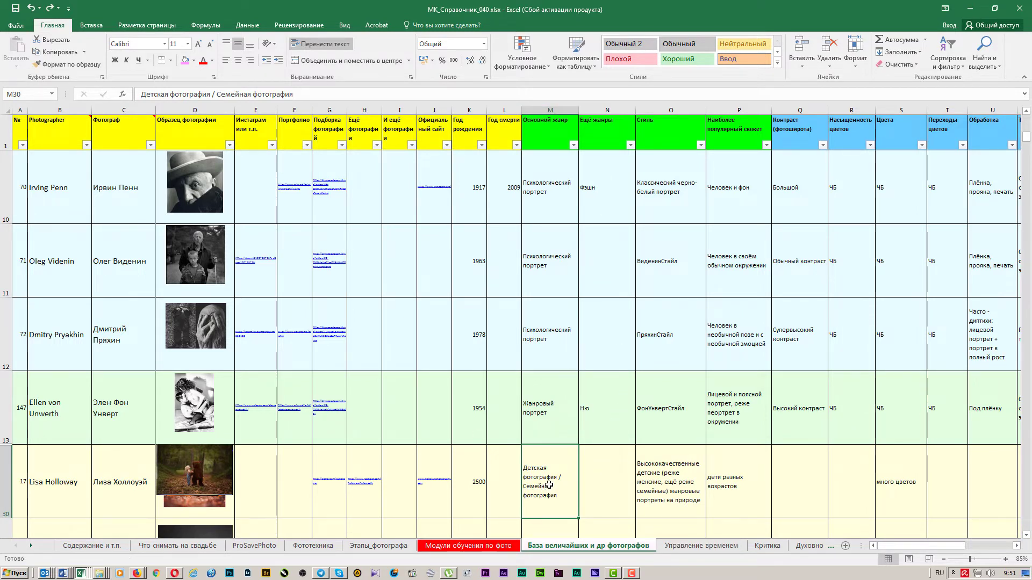
{"action": "left_click", "coordinate": [591, 487]}
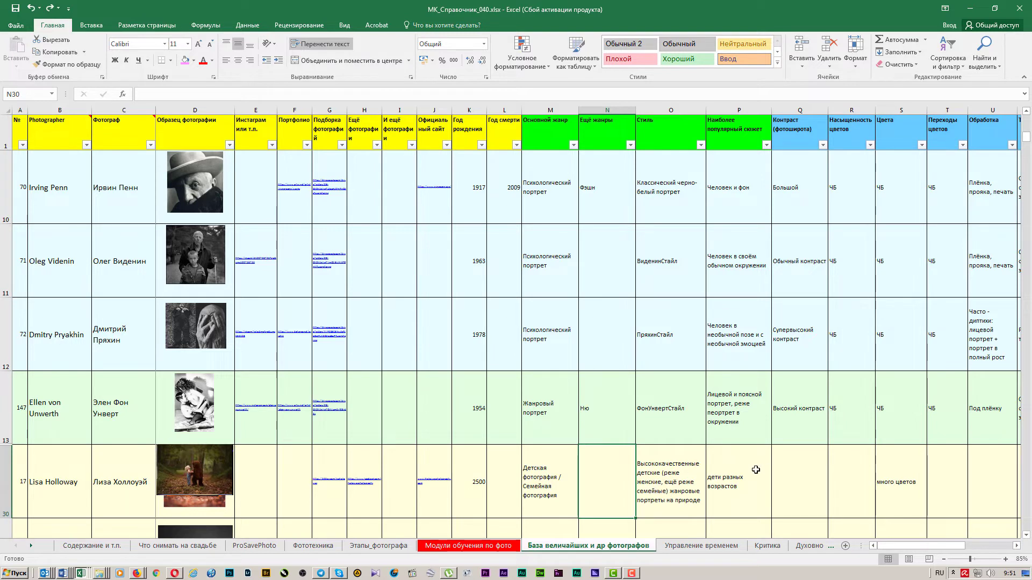
{"action": "left_click", "coordinate": [685, 488]}
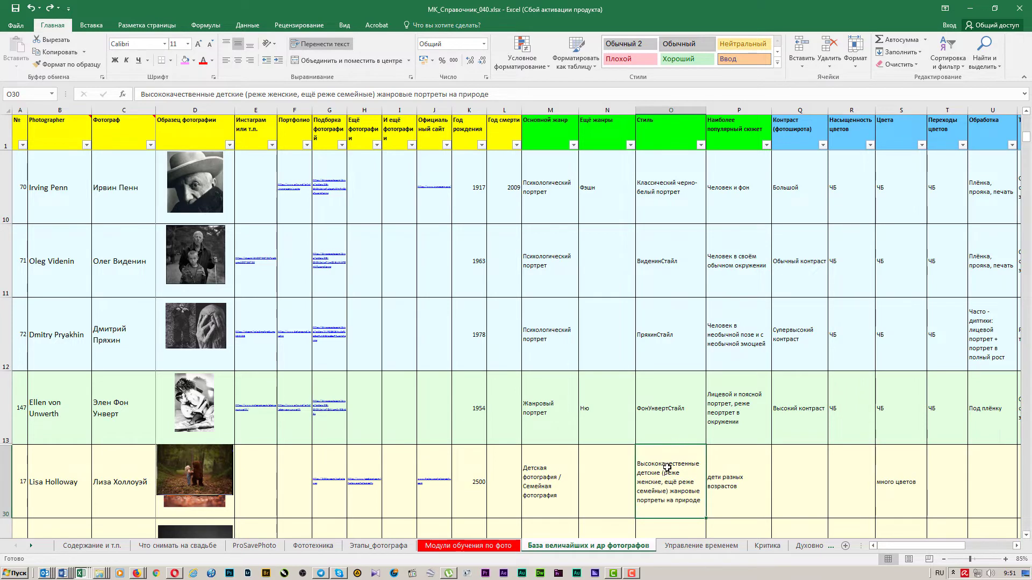
{"action": "left_click", "coordinate": [735, 480]}
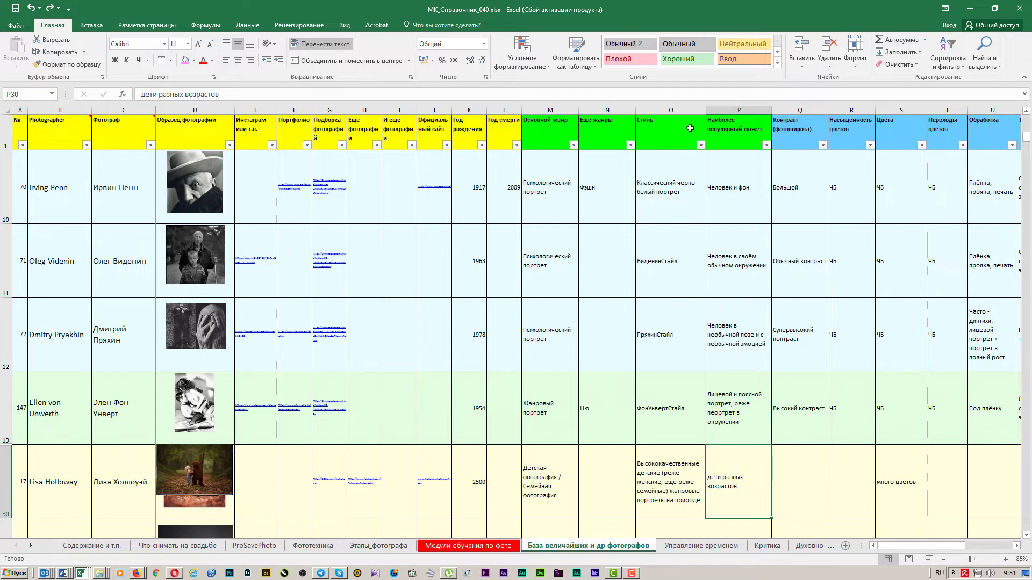
Go over the green genre headings from Основной жанр through Наиболее популярный сюжет as one group
{"action": "left_click", "coordinate": [556, 121]}
{"action": "left_click_drag", "start_coordinate": [551, 111], "coordinate": [739, 114]}
{"action": "left_click", "coordinate": [564, 131]}
{"action": "left_click", "coordinate": [723, 129]}
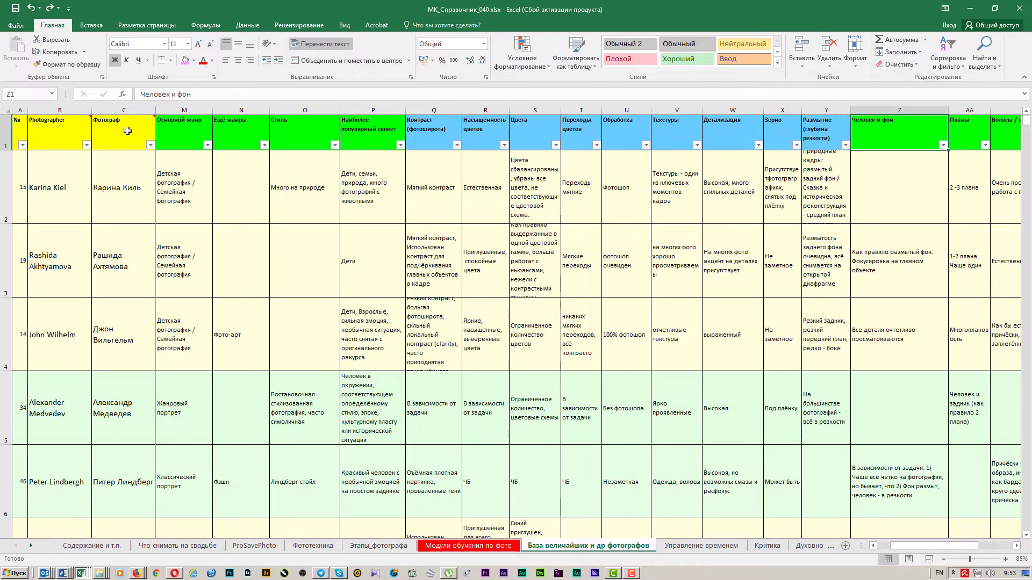
Revisit the Фотограф and Photographer headings and the yellow-headed columns through Официальный сайт
{"action": "left_click", "coordinate": [110, 134]}
{"action": "left_click", "coordinate": [57, 131]}
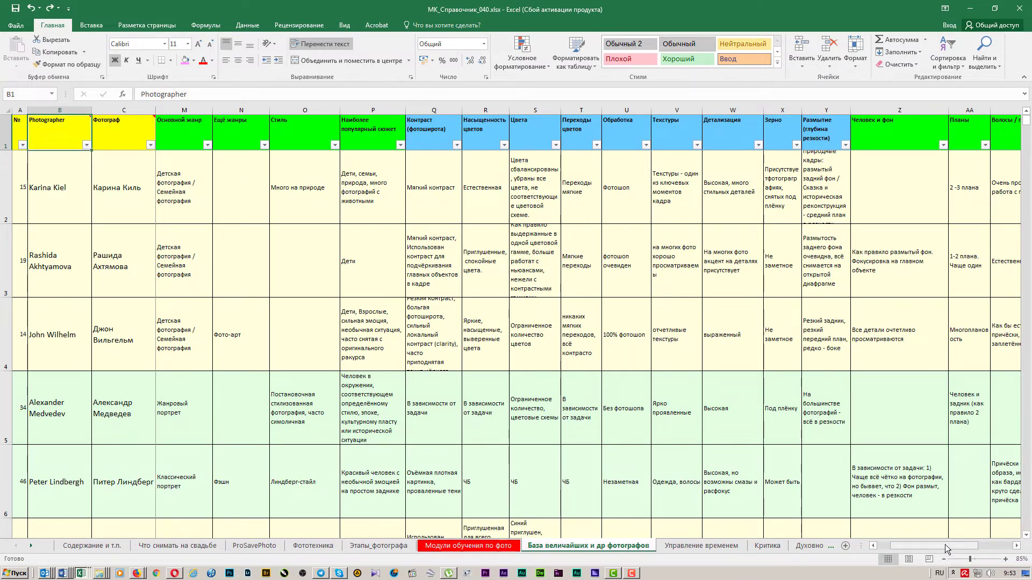
{"action": "mouse_move", "coordinate": [948, 546]}
{"action": "left_mouse_down"}
{"action": "mouse_move", "coordinate": [934, 547]}
{"action": "mouse_move", "coordinate": [959, 546]}
{"action": "mouse_move", "coordinate": [933, 549]}
{"action": "mouse_move", "coordinate": [961, 547]}
{"action": "mouse_move", "coordinate": [934, 553]}
{"action": "left_mouse_up"}
{"action": "left_click", "coordinate": [316, 137]}
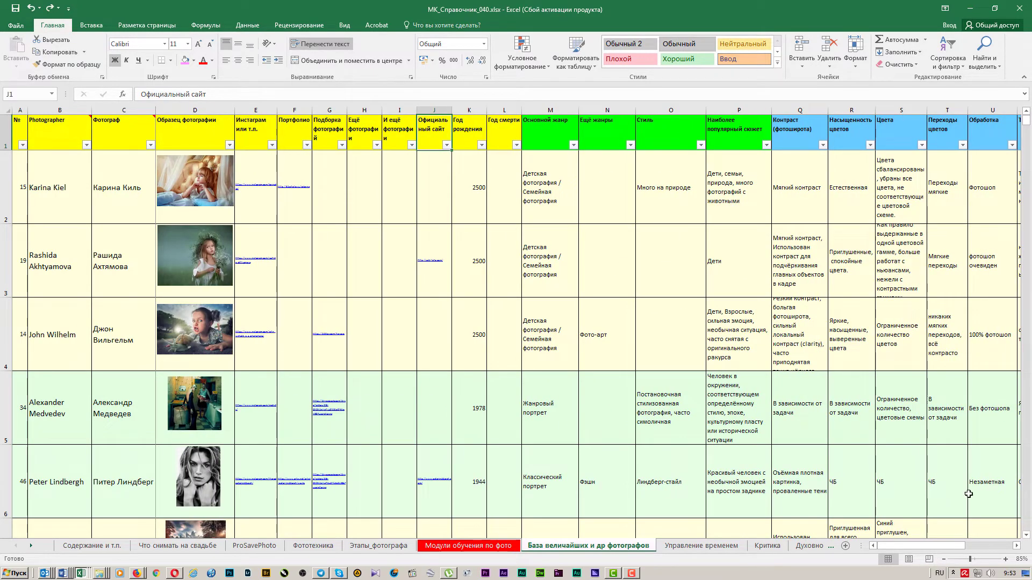
{"action": "left_click", "coordinate": [1026, 536]}
{"action": "left_click", "coordinate": [1026, 535]}
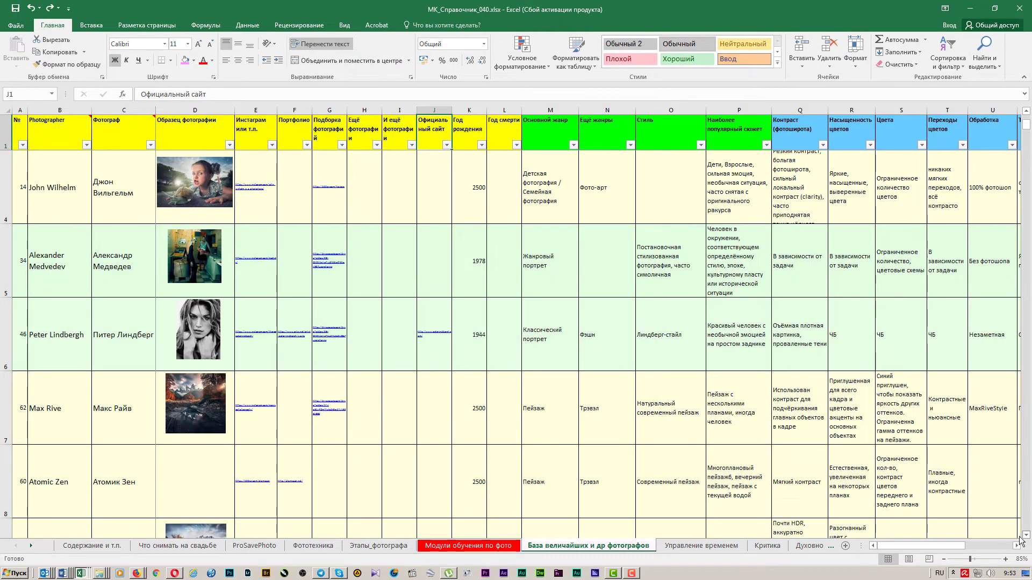
{"action": "left_click", "coordinate": [1026, 112]}
{"action": "left_click", "coordinate": [1026, 112]}
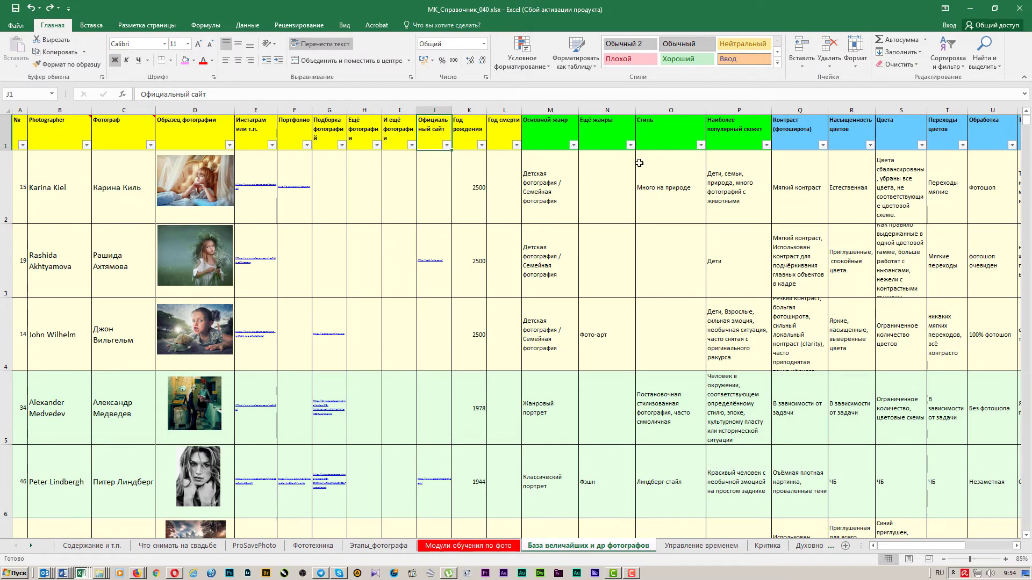
Go through the blue headings one by one from Контраст (фотоширота) to Размытие (глубина резкости)
{"action": "left_click", "coordinate": [816, 128]}
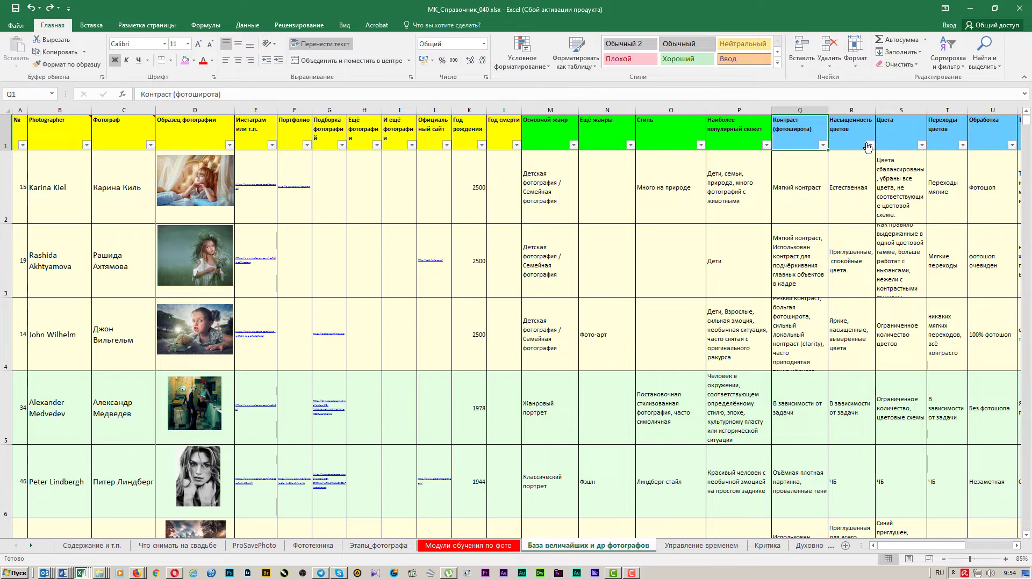
{"action": "left_click", "coordinate": [854, 134]}
{"action": "key", "text": "Right"}
{"action": "key", "text": "Right"}
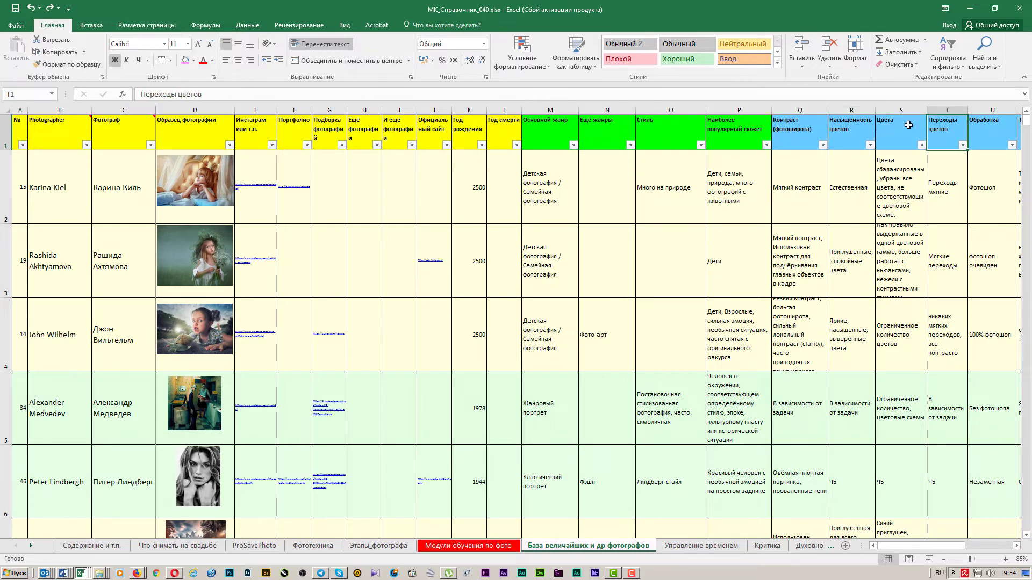
{"action": "key", "text": "Right"}
{"action": "key", "text": "Right"}
{"action": "key", "text": "Right"}
{"action": "key", "text": "Right"}
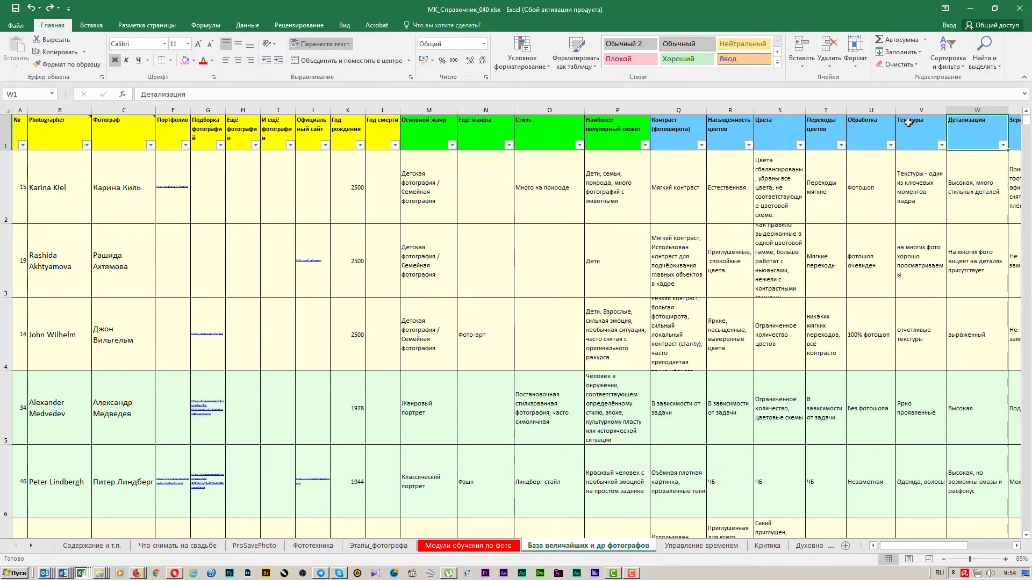
{"action": "key", "text": "Right"}
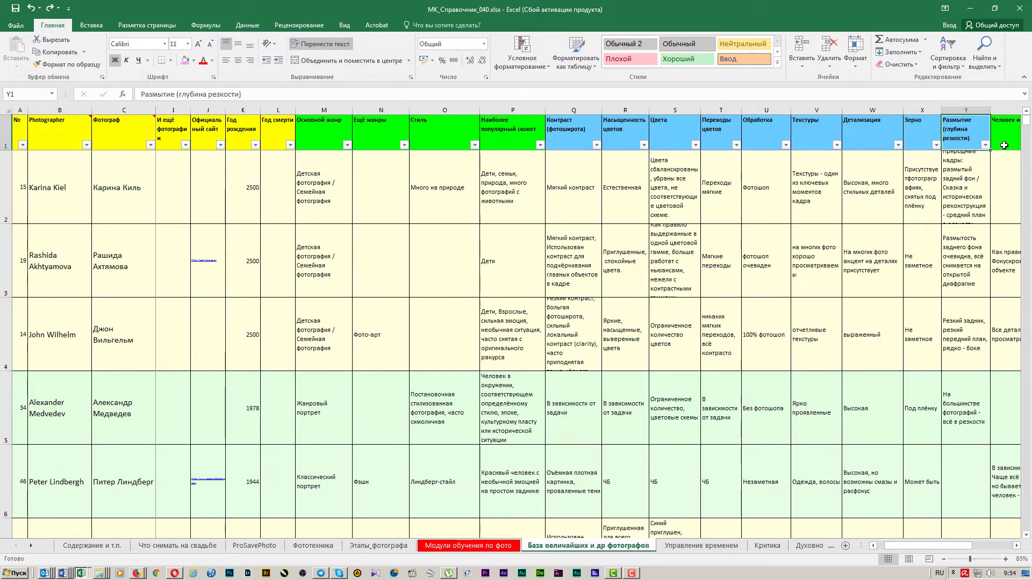
{"action": "double_click", "coordinate": [965, 132]}
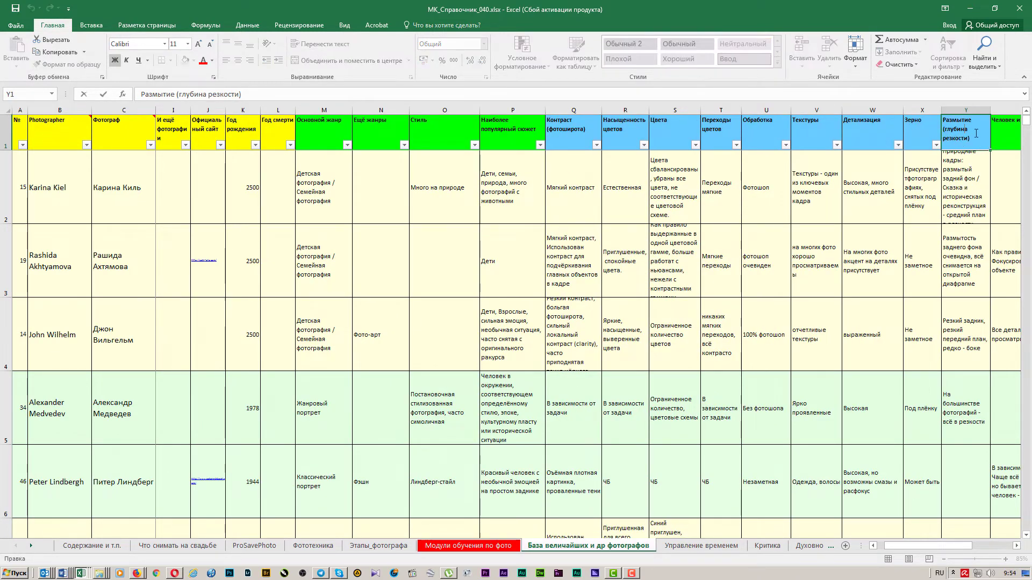
{"action": "left_click_drag", "start_coordinate": [570, 126], "coordinate": [968, 126]}
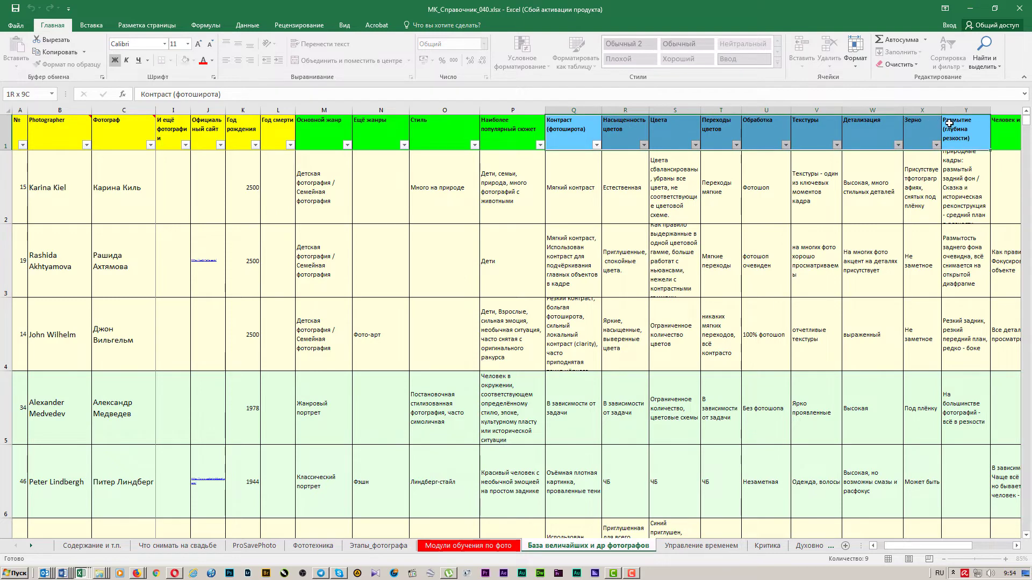
{"action": "left_click", "coordinate": [577, 136]}
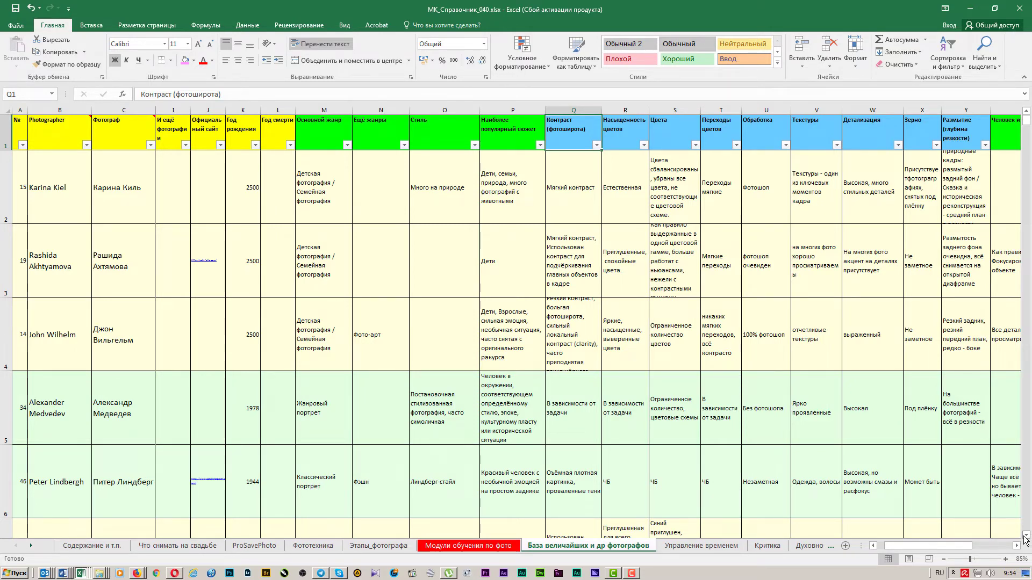
{"action": "left_click", "coordinate": [575, 180]}
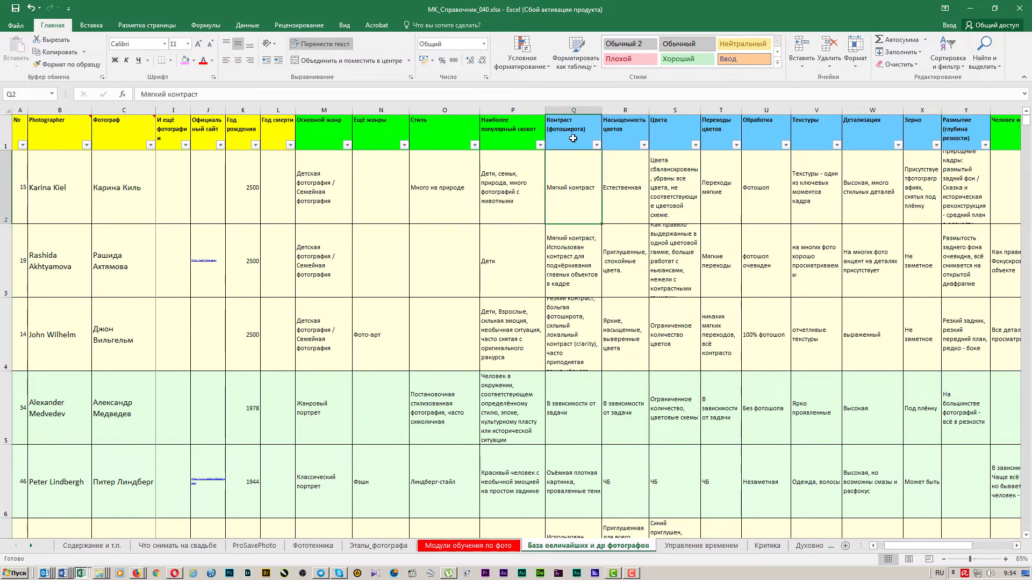
{"action": "left_click_drag", "start_coordinate": [574, 134], "coordinate": [951, 124]}
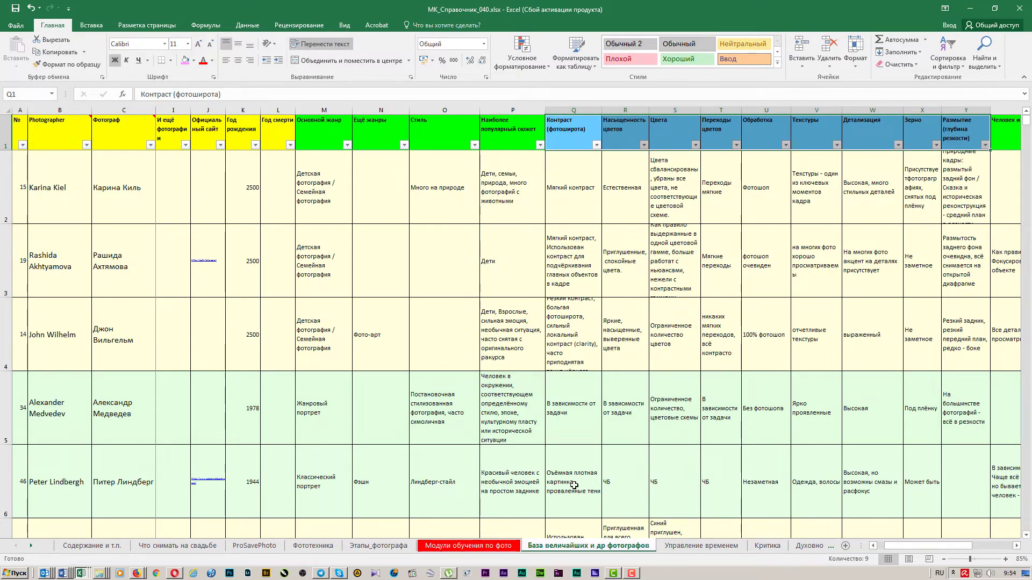
Compare the Контраст (фотоширота) entries from the Peter Lindbergh row down to Lisa Holloway's cell
{"action": "left_click", "coordinate": [574, 485]}
{"action": "scroll", "coordinate": [586, 274], "scroll_direction": "down", "scroll_amount": 1}
{"action": "scroll", "coordinate": [582, 261], "scroll_direction": "down", "scroll_amount": 1}
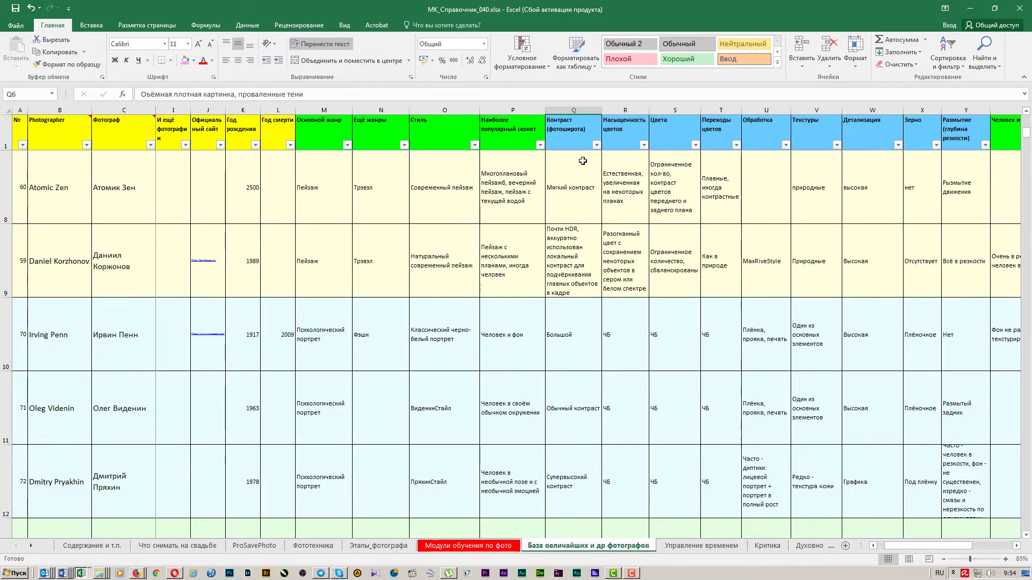
{"action": "scroll", "coordinate": [573, 255], "scroll_direction": "down", "scroll_amount": 2}
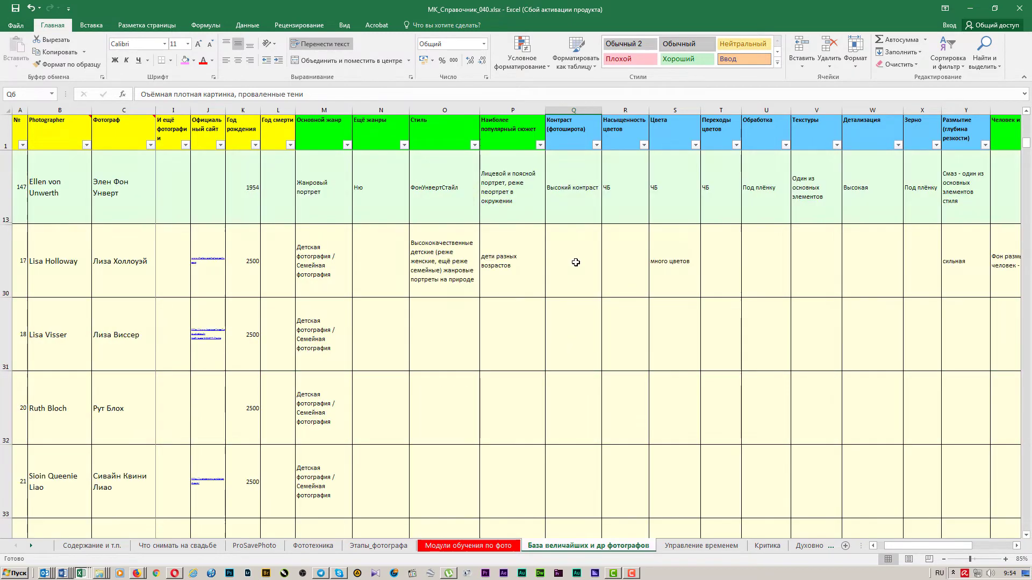
{"action": "scroll", "coordinate": [576, 262], "scroll_direction": "up", "scroll_amount": 1}
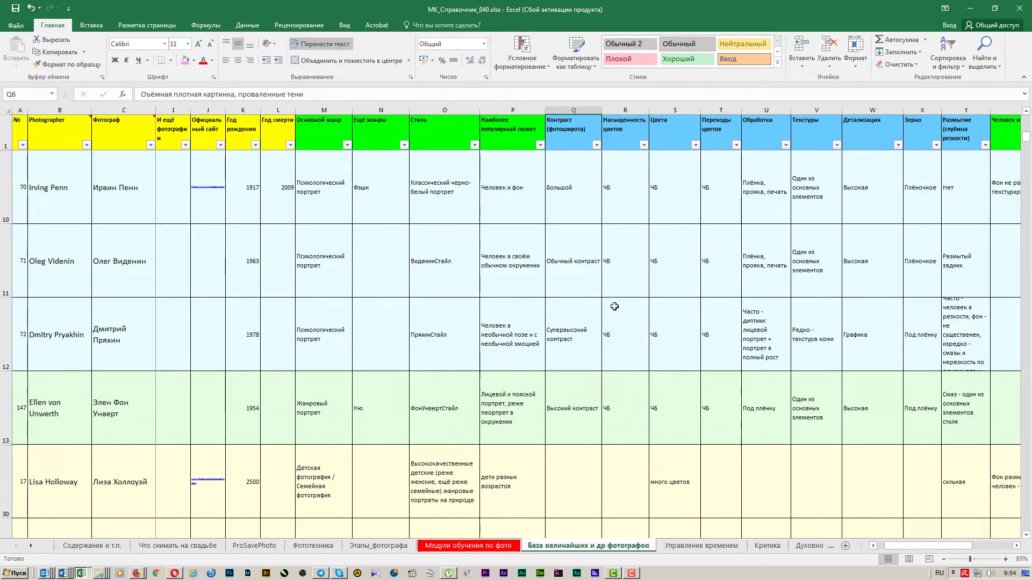
{"action": "left_click", "coordinate": [583, 477]}
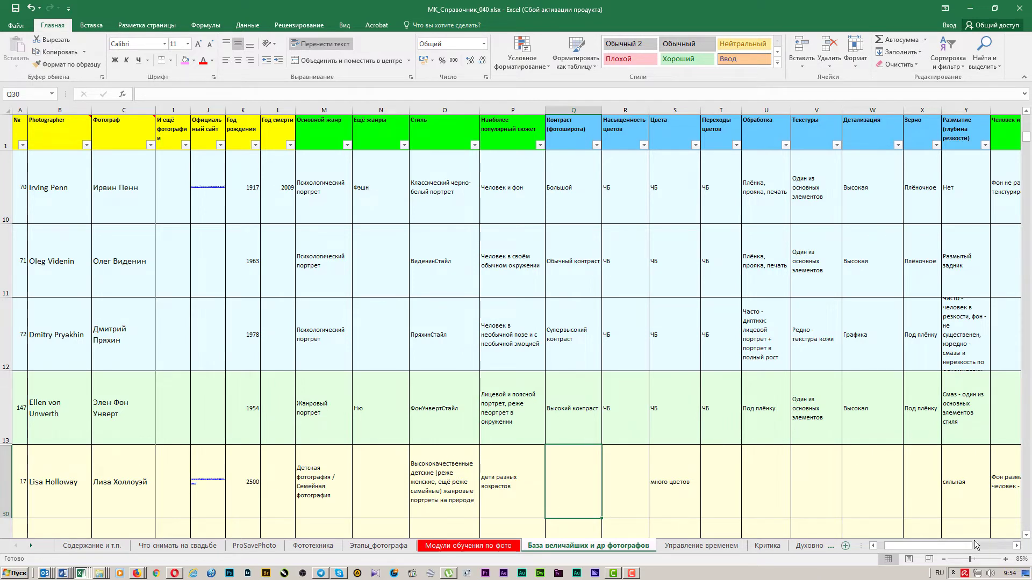
Go through the green headings from Человек и фон to Свет, схемы освещения and widen the Планы column
{"action": "left_click", "coordinate": [1016, 545]}
{"action": "left_click", "coordinate": [1016, 545]}
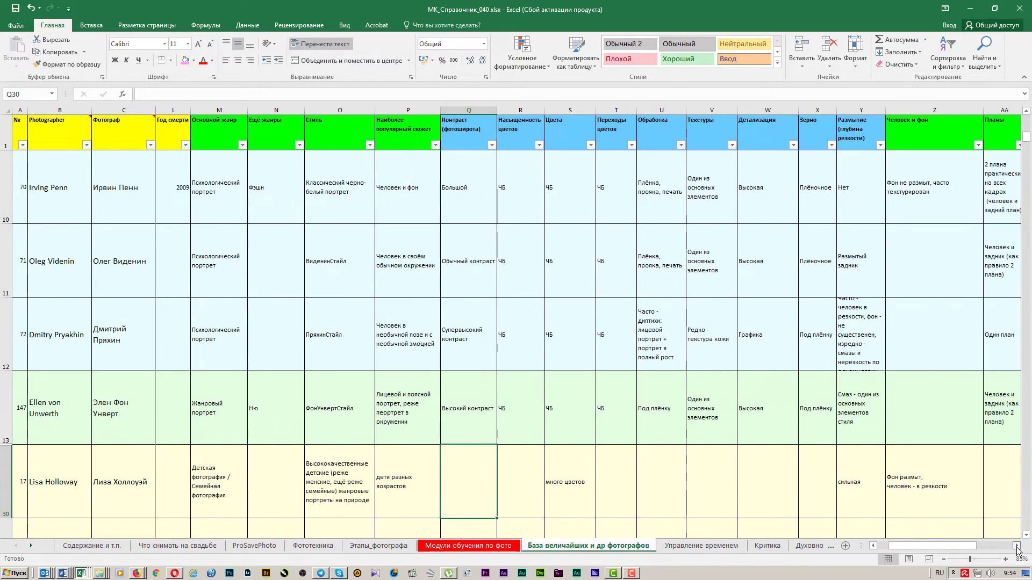
{"action": "left_click", "coordinate": [1016, 546]}
{"action": "left_click", "coordinate": [1016, 545]}
{"action": "left_click", "coordinate": [1016, 545]}
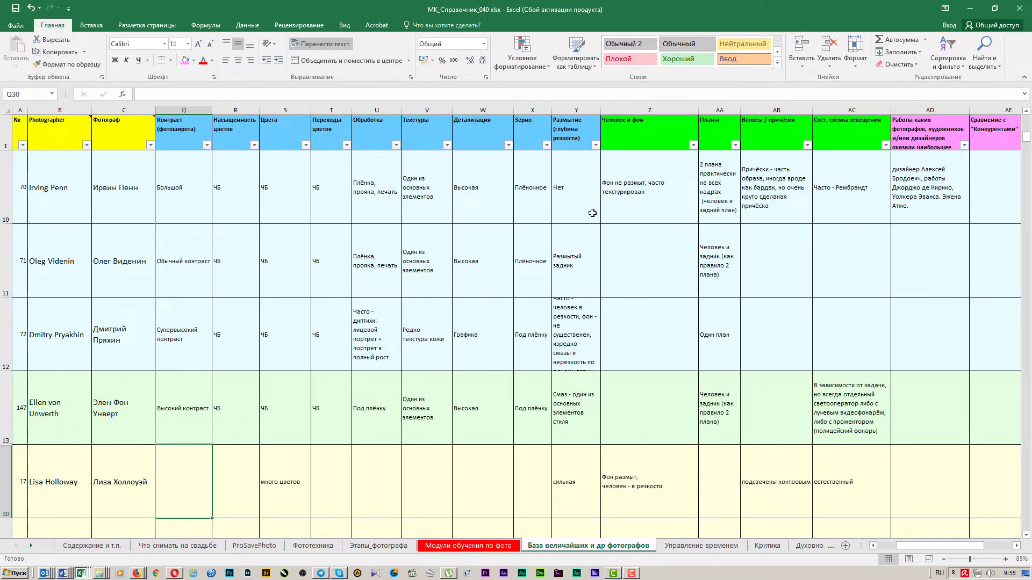
{"action": "left_click", "coordinate": [672, 123]}
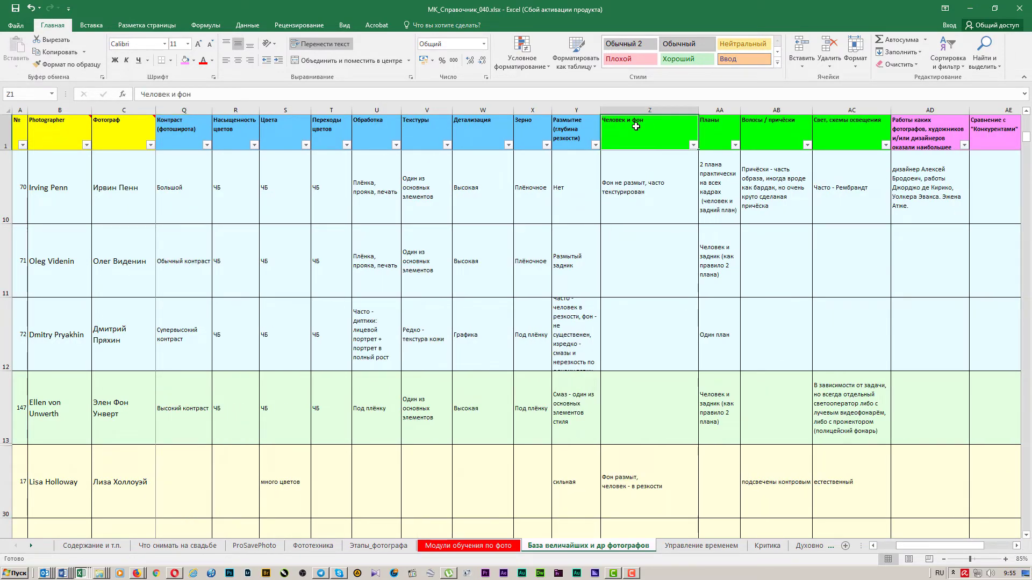
{"action": "left_click", "coordinate": [714, 125]}
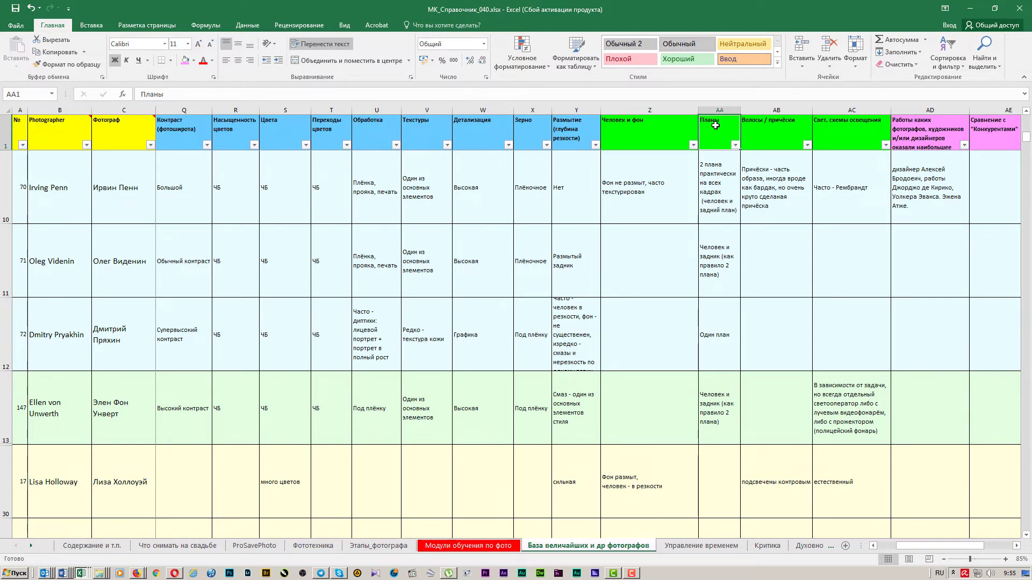
{"action": "left_click", "coordinate": [777, 133]}
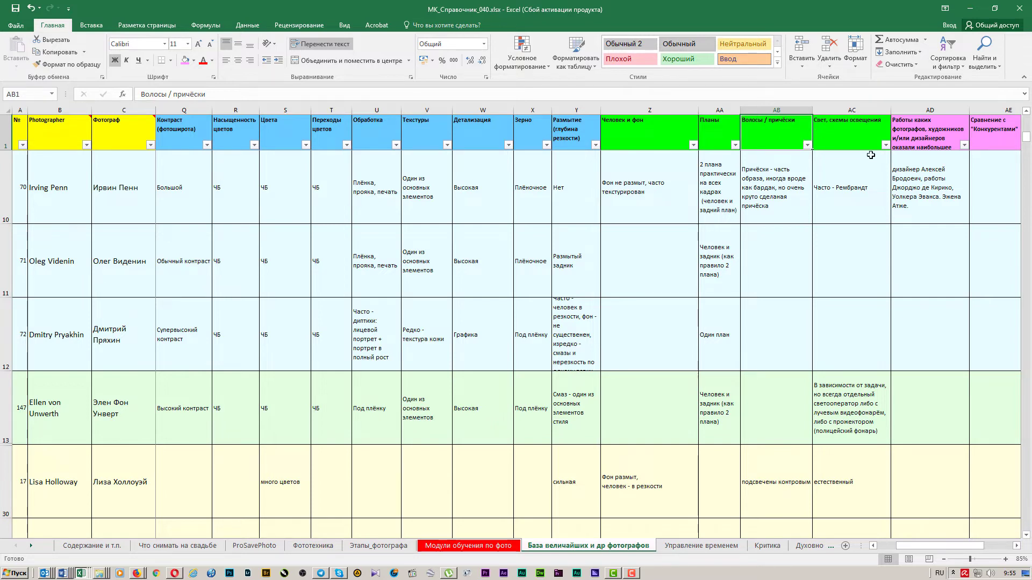
{"action": "left_click", "coordinate": [857, 121]}
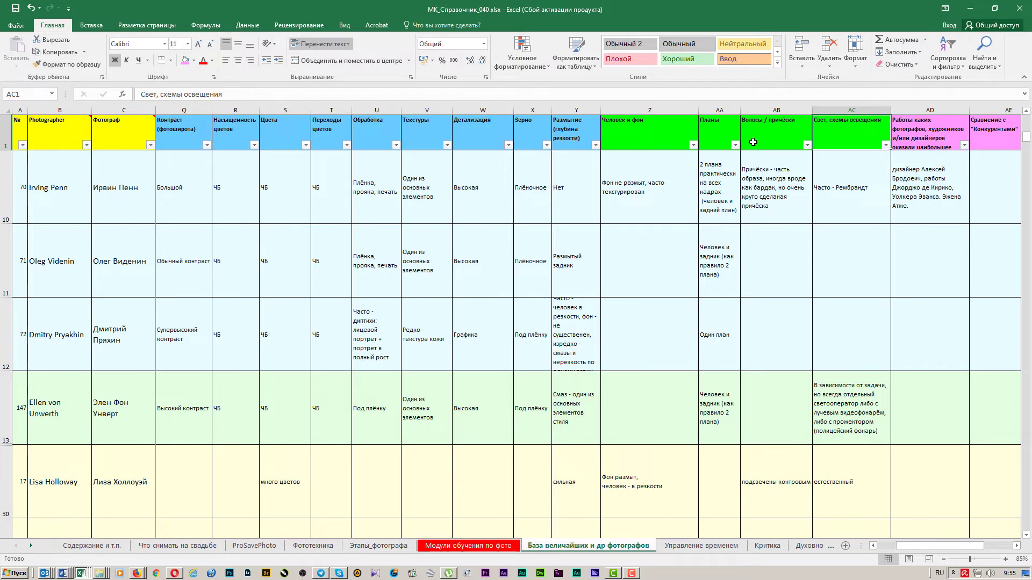
{"action": "left_click_drag", "start_coordinate": [740, 112], "coordinate": [770, 112]}
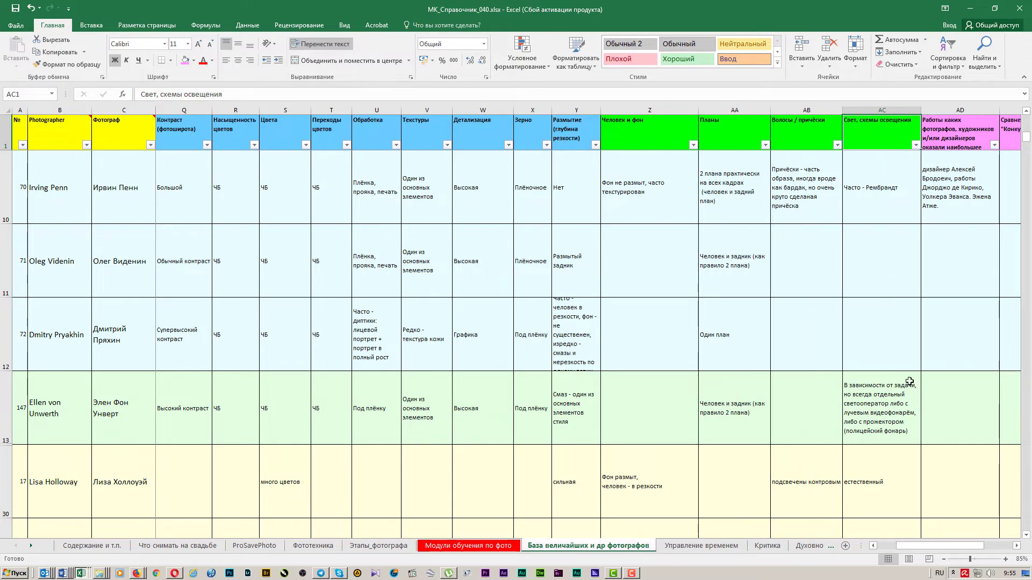
Go through the pink headings one by one from Работы каких фотографов, художников и/или дизайнеров to Предпосылки
{"action": "left_click", "coordinate": [1015, 546]}
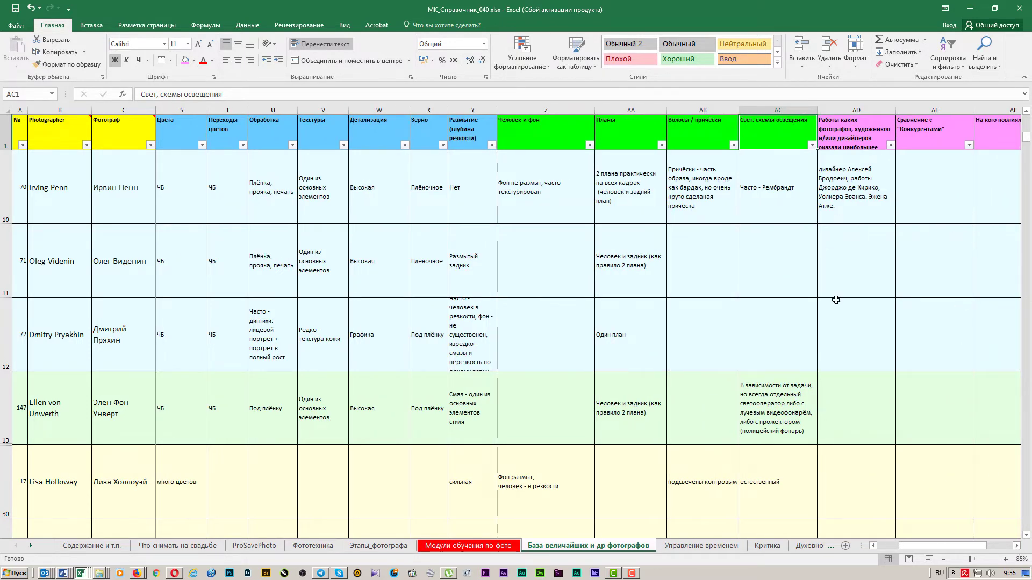
{"action": "left_click", "coordinate": [835, 312]}
{"action": "left_click", "coordinate": [851, 144]}
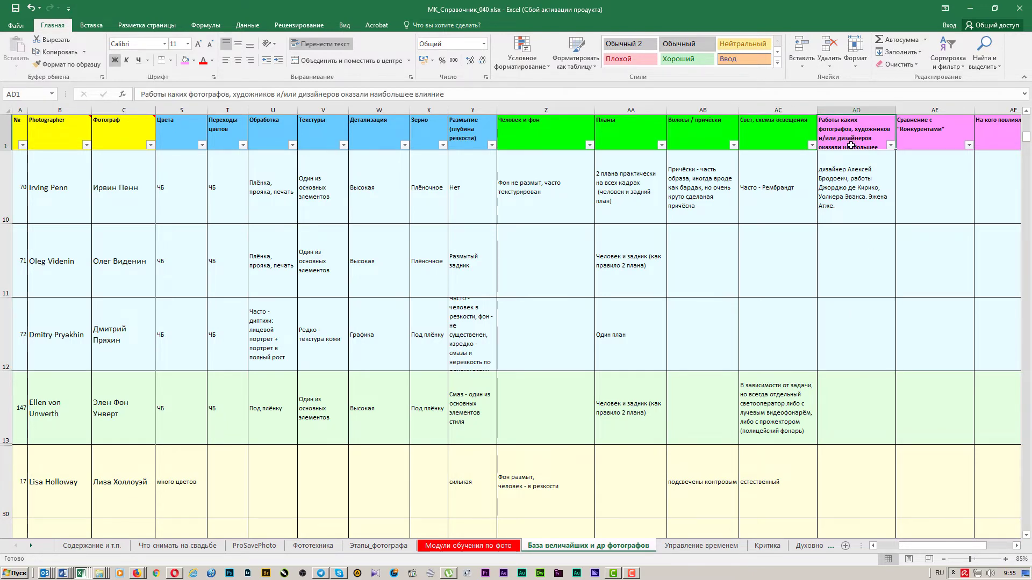
{"action": "key", "text": "Right"}
{"action": "key", "text": "Right"}
{"action": "key", "text": "Right"}
{"action": "key", "text": "Right"}
{"action": "key", "text": "Right"}
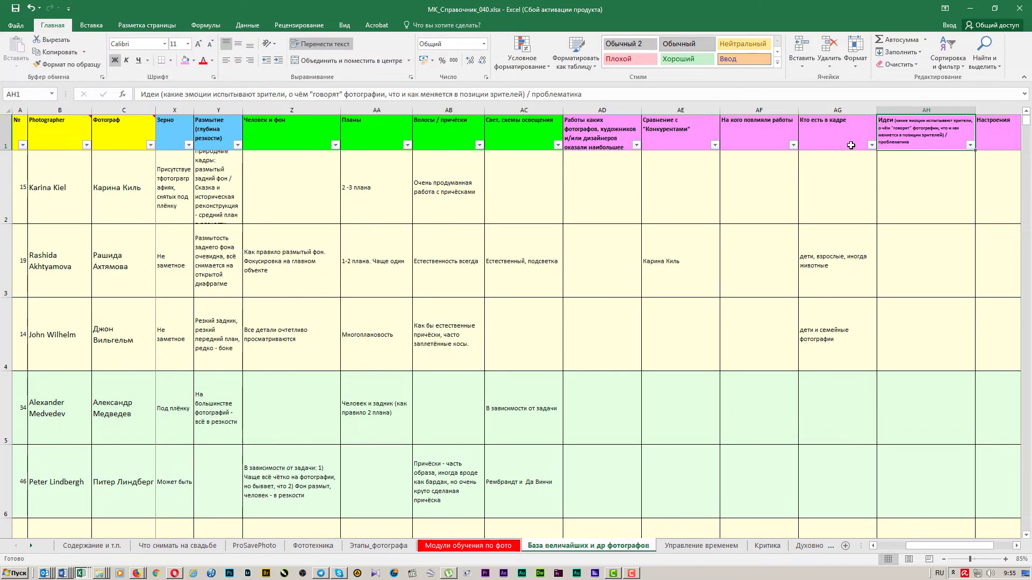
{"action": "key", "text": "Right"}
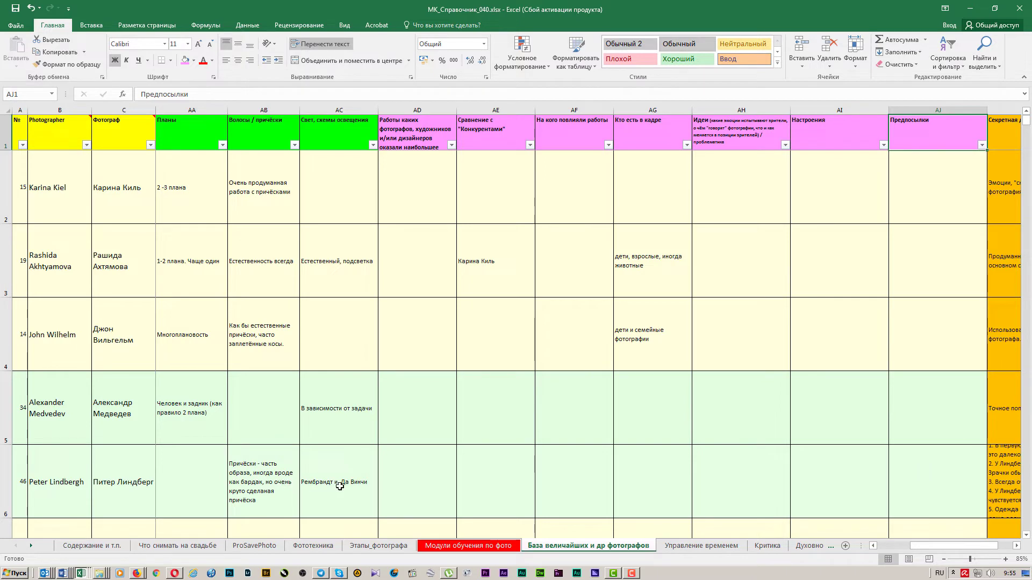
Inspect Peter Lindbergh's cells for influences and Сравнение с "Конкурентами", and revisit the Идеи heading
{"action": "left_click", "coordinate": [420, 476]}
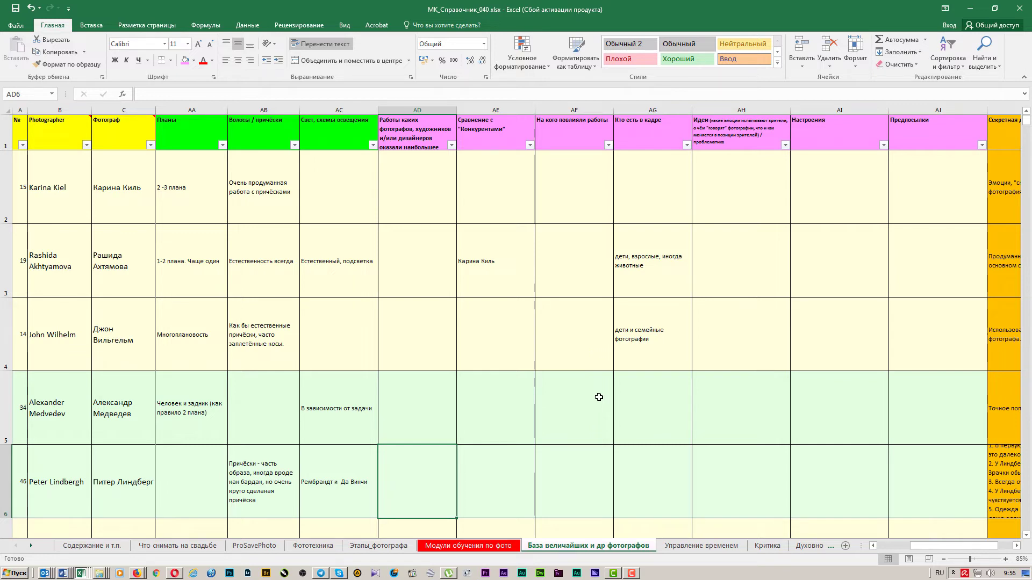
{"action": "left_click", "coordinate": [734, 143]}
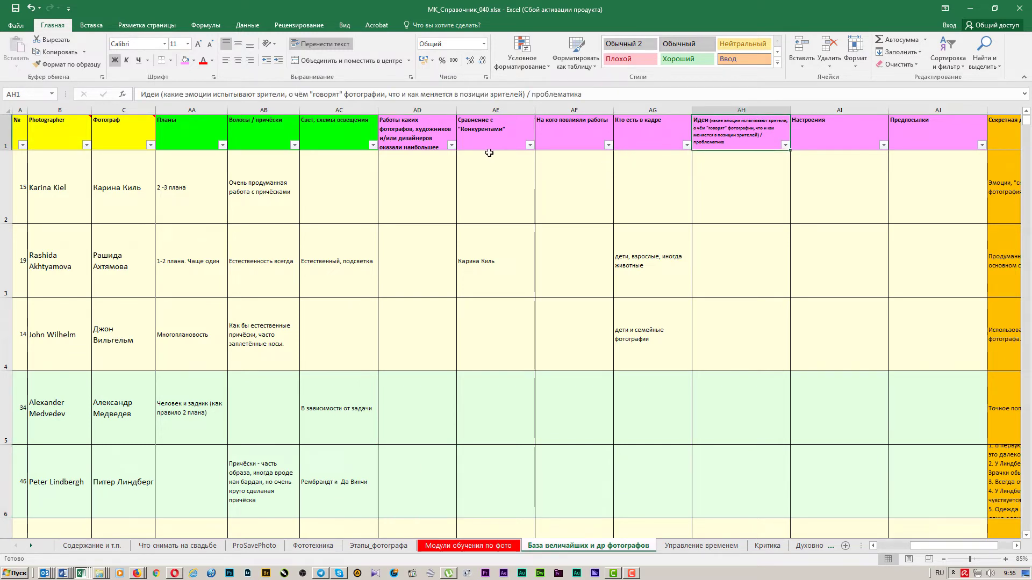
{"action": "left_click", "coordinate": [484, 135]}
{"action": "left_click", "coordinate": [475, 478]}
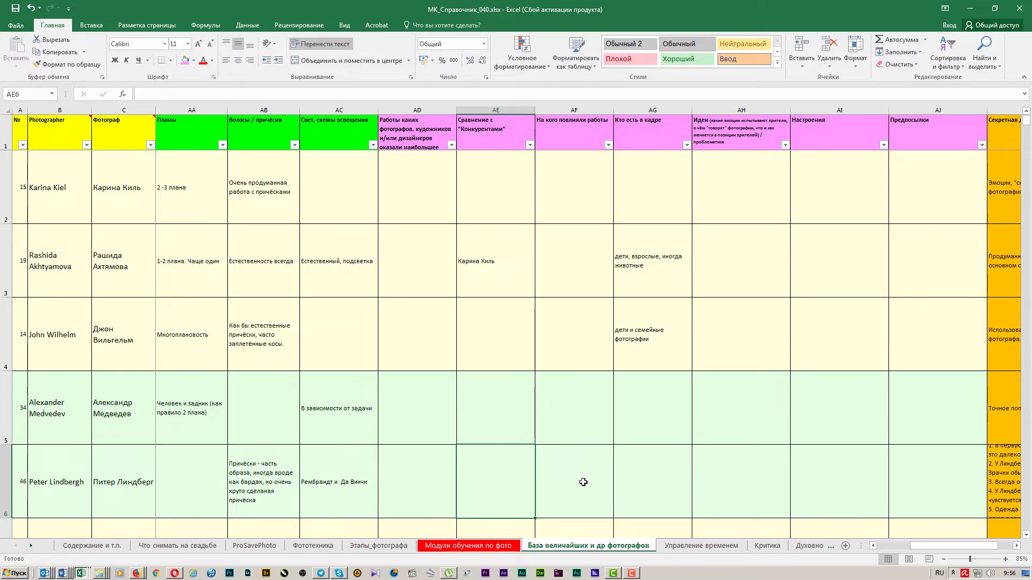
Fit the height of Peter Lindbergh's row to its text to read his Секретная добавка entry
{"action": "left_click", "coordinate": [857, 501]}
{"action": "key", "text": "Right"}
{"action": "key", "text": "Right"}
{"action": "key", "text": "Right"}
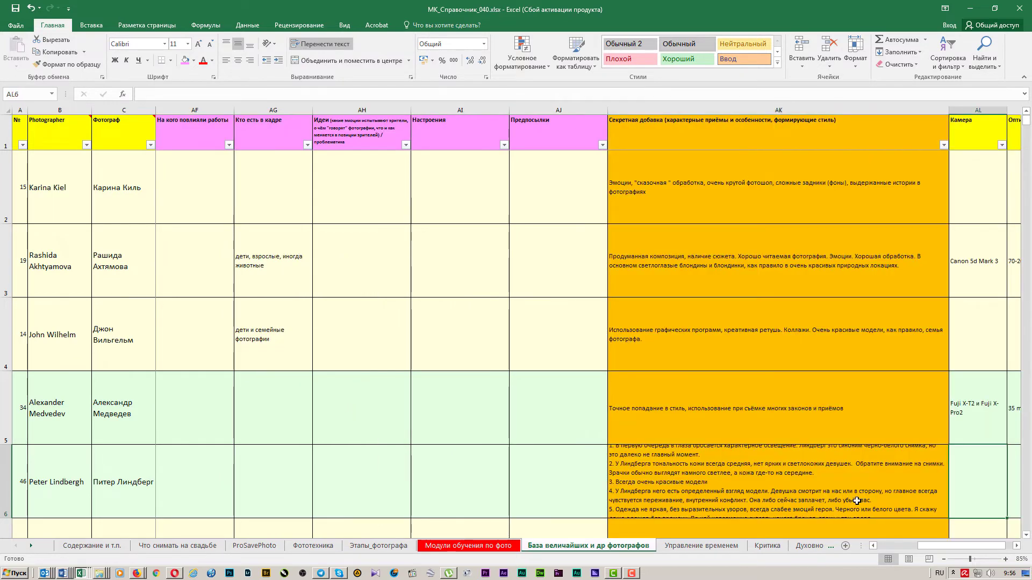
{"action": "key", "text": "Left"}
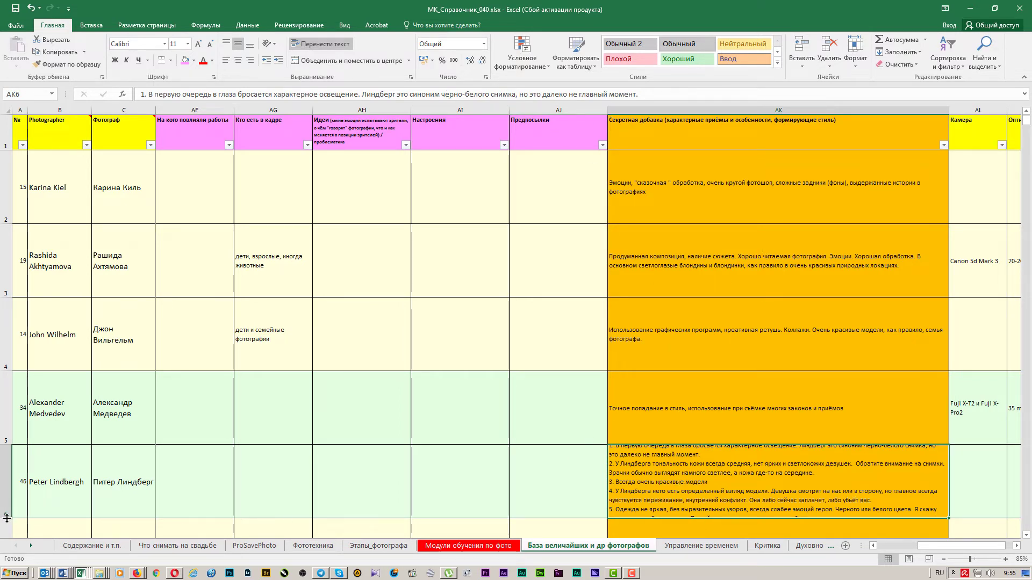
{"action": "double_click", "coordinate": [6, 518]}
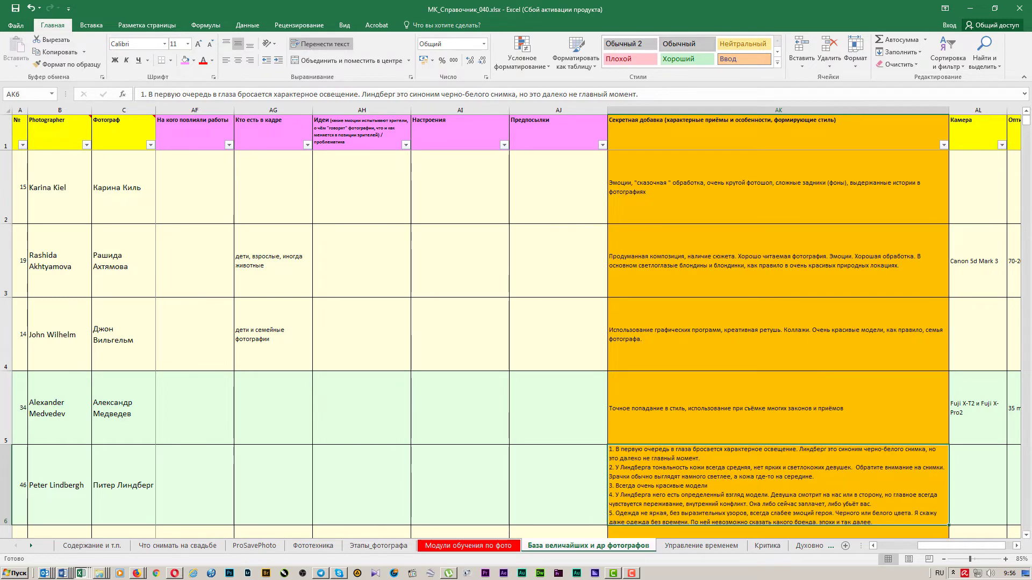
{"action": "left_click", "coordinate": [1027, 538]}
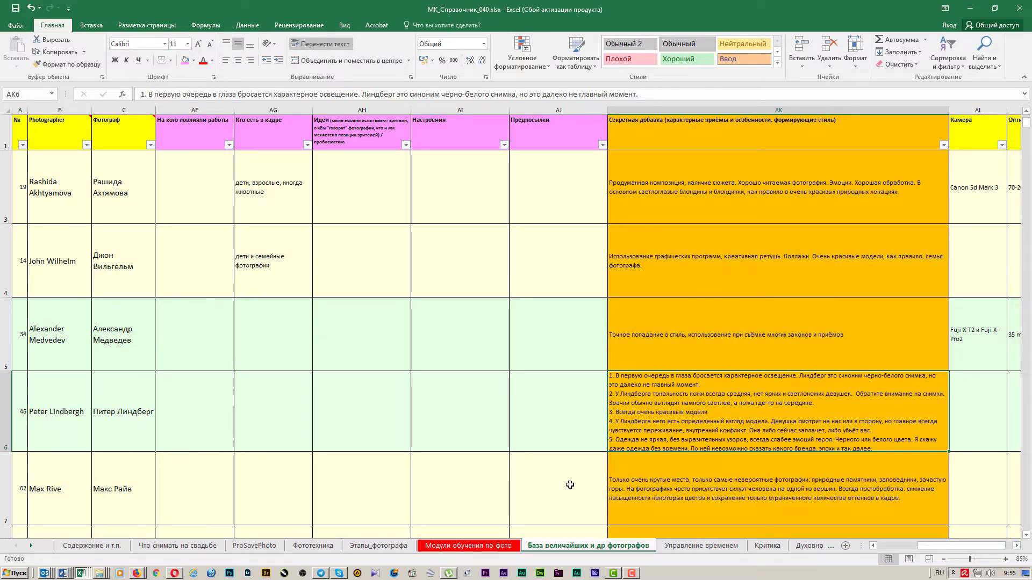
Highlight Max Rive's entries from Основной жанр to Предпосылки as one group and inspect his Секретная добавка text
{"action": "left_click_drag", "start_coordinate": [570, 484], "coordinate": [538, 490]}
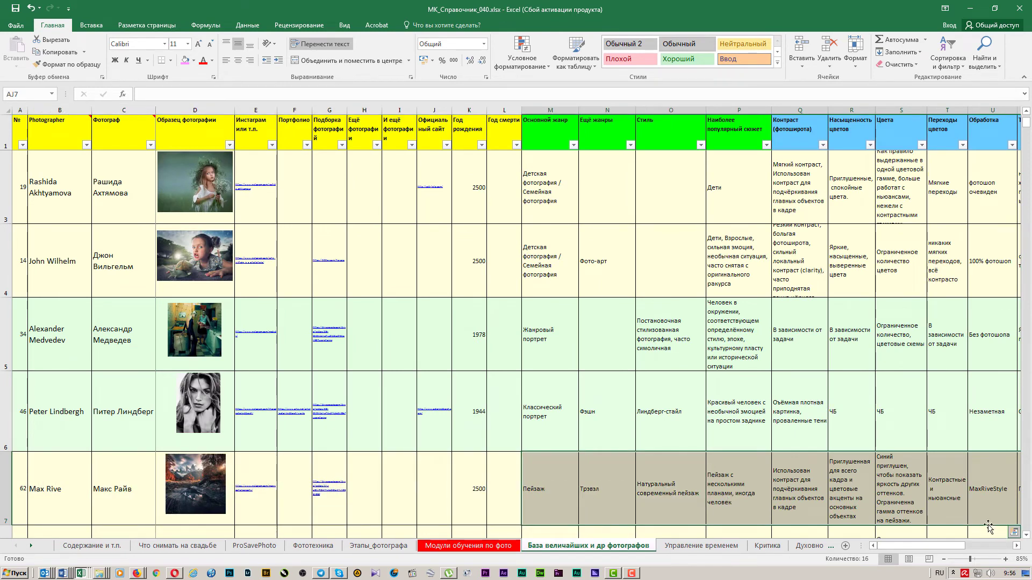
{"action": "left_click", "coordinate": [1016, 546]}
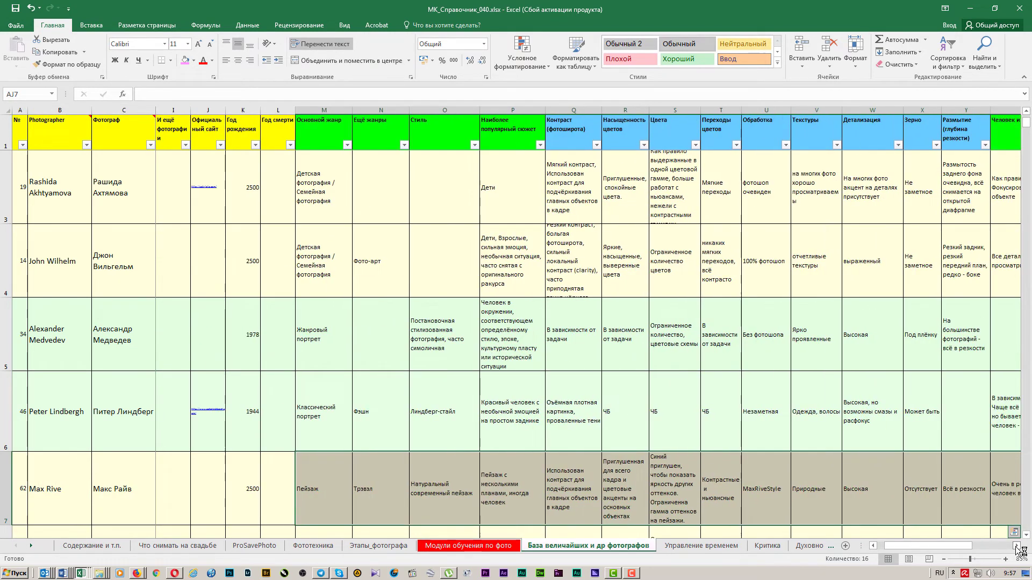
{"action": "left_click_drag", "start_coordinate": [1016, 546], "coordinate": [999, 549]}
{"action": "left_click", "coordinate": [690, 475]}
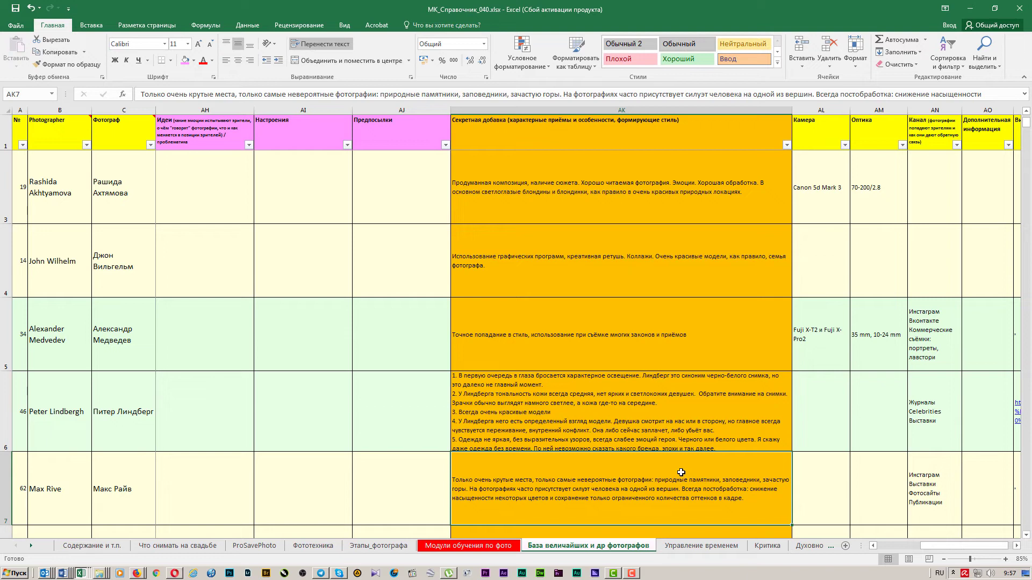
Look through the remaining cells of Max Rive's row from Камера past Википедия
{"action": "key", "text": "Right"}
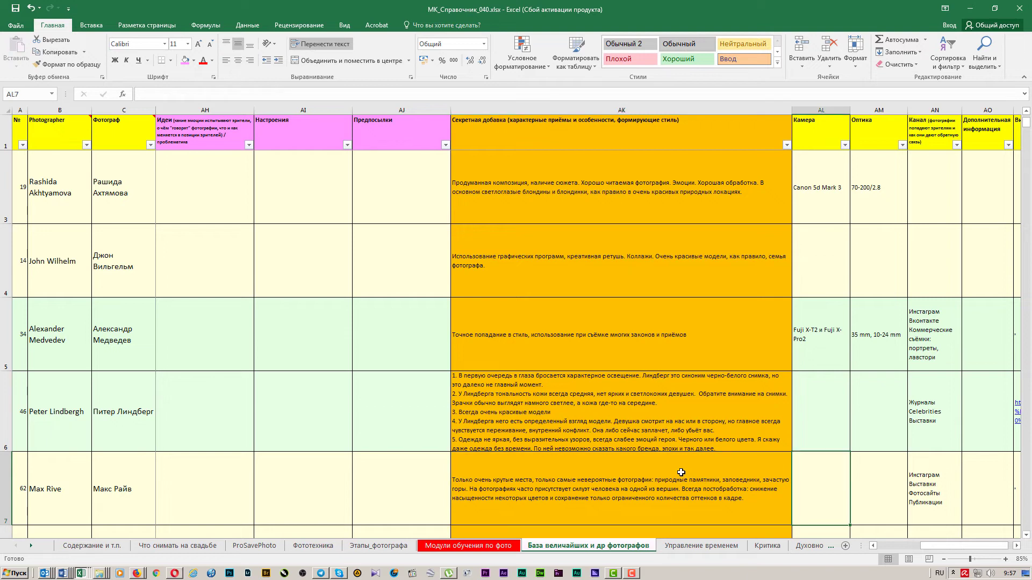
{"action": "key", "text": "Right"}
{"action": "key", "text": "Right"}
{"action": "key", "text": "Right"}
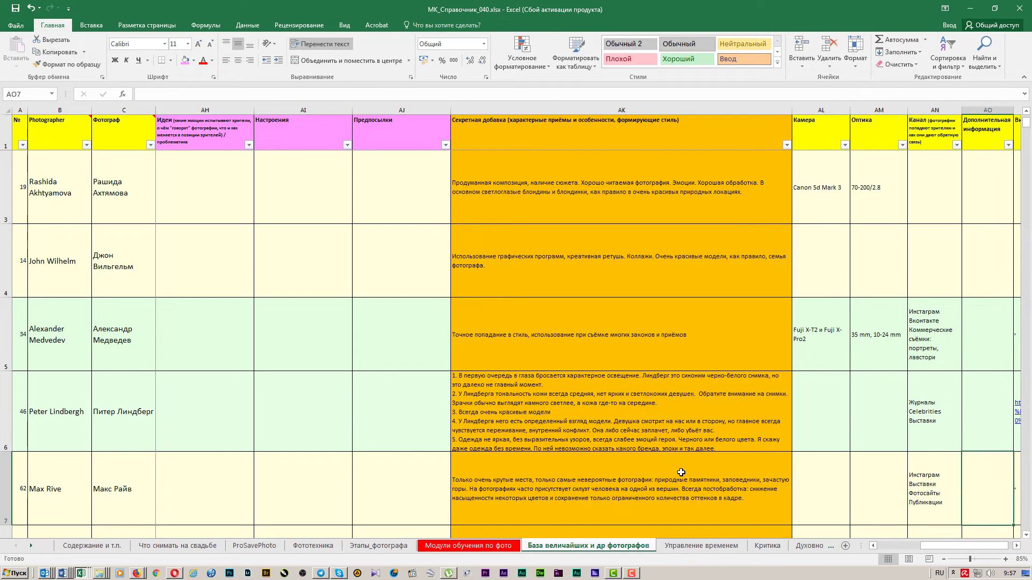
{"action": "key", "text": "Right"}
{"action": "key", "text": "Right"}
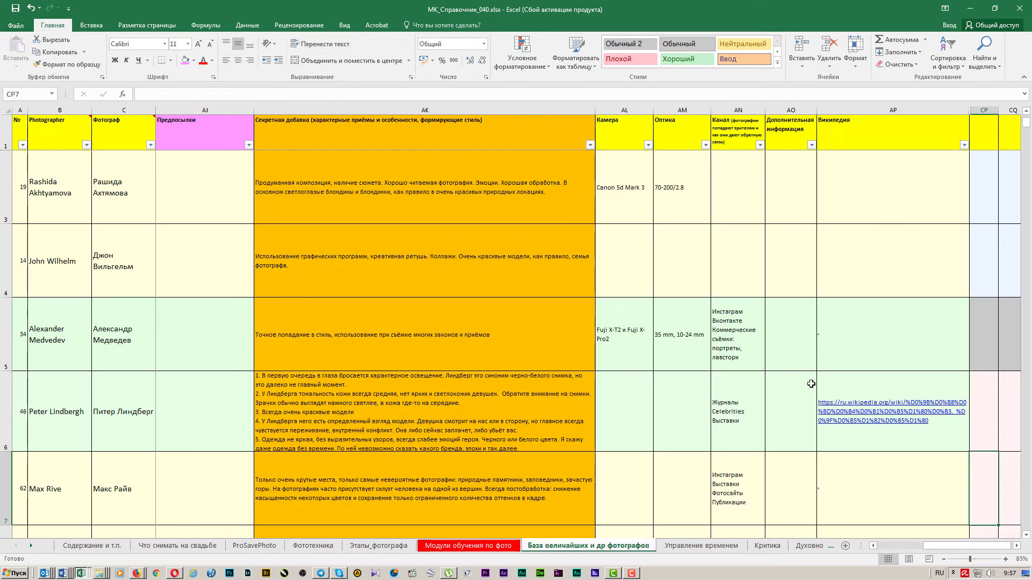
Review the Камера, Оптика and Дополнительная информация headings and Max Rive's Дополнительная информация and Википедия cells
{"action": "left_click", "coordinate": [621, 129]}
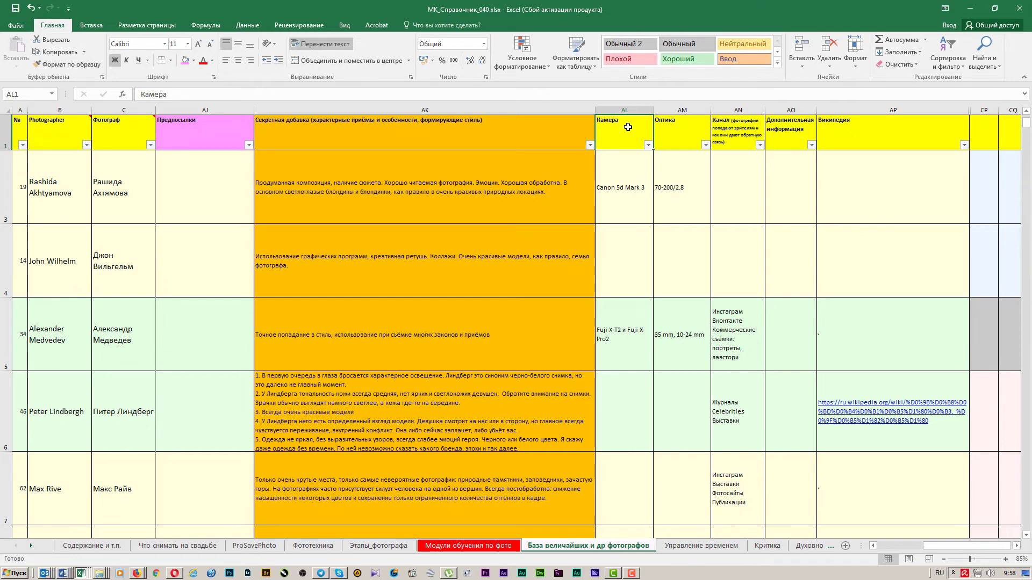
{"action": "left_click", "coordinate": [680, 130]}
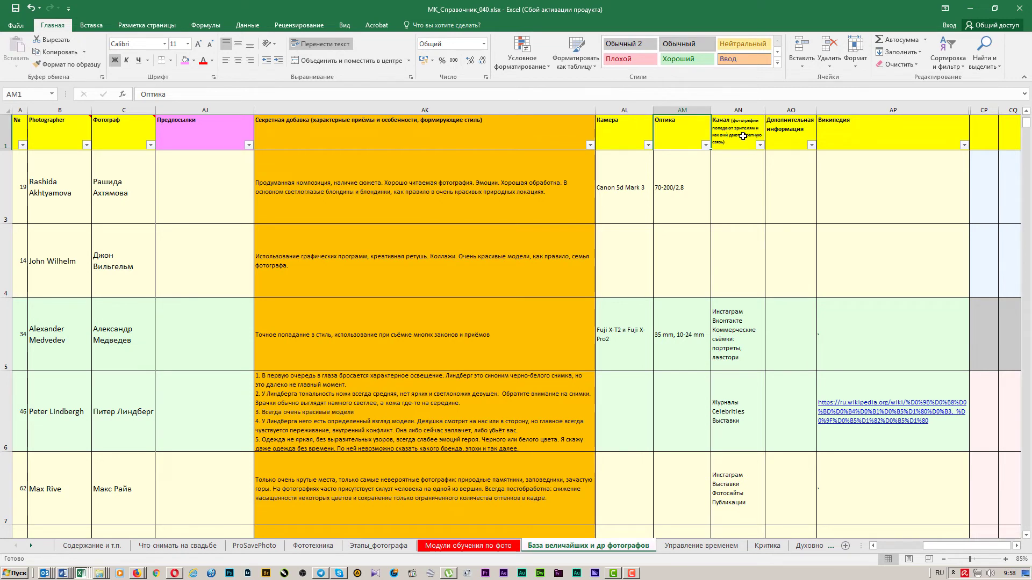
{"action": "left_click", "coordinate": [782, 133]}
{"action": "left_click", "coordinate": [803, 479]}
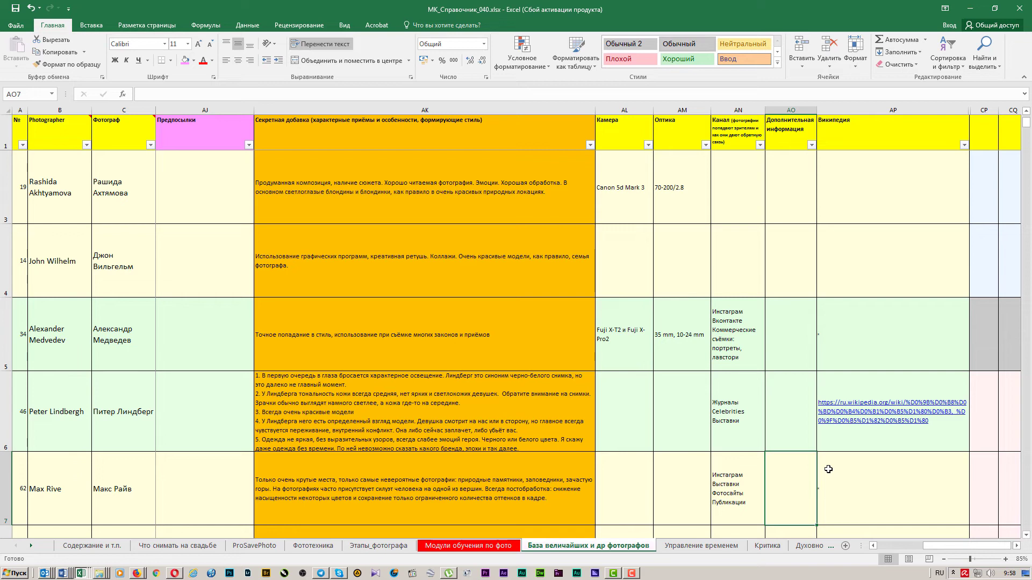
{"action": "left_click", "coordinate": [828, 469]}
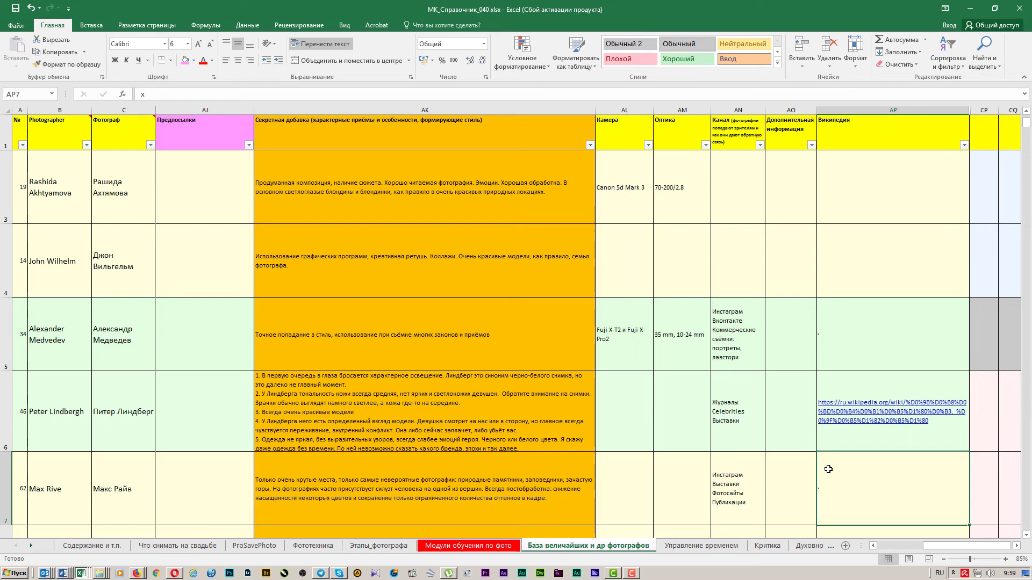
Go back through Max Rive's whole row from Википедия to its № cell
{"action": "key", "text": "Left"}
{"action": "key", "text": "Left"}
{"action": "key", "text": "Left"}
{"action": "key", "text": "Left"}
{"action": "key", "text": "Left"}
{"action": "key", "text": "Left"}
{"action": "key", "text": "Left"}
{"action": "key", "text": "Left"}
{"action": "key", "text": "Left"}
{"action": "key", "text": "Left"}
{"action": "key", "text": "Left"}
{"action": "key", "text": "Left"}
{"action": "key", "text": "Left"}
{"action": "key", "text": "Left"}
{"action": "key", "text": "Left"}
{"action": "key", "text": "Left"}
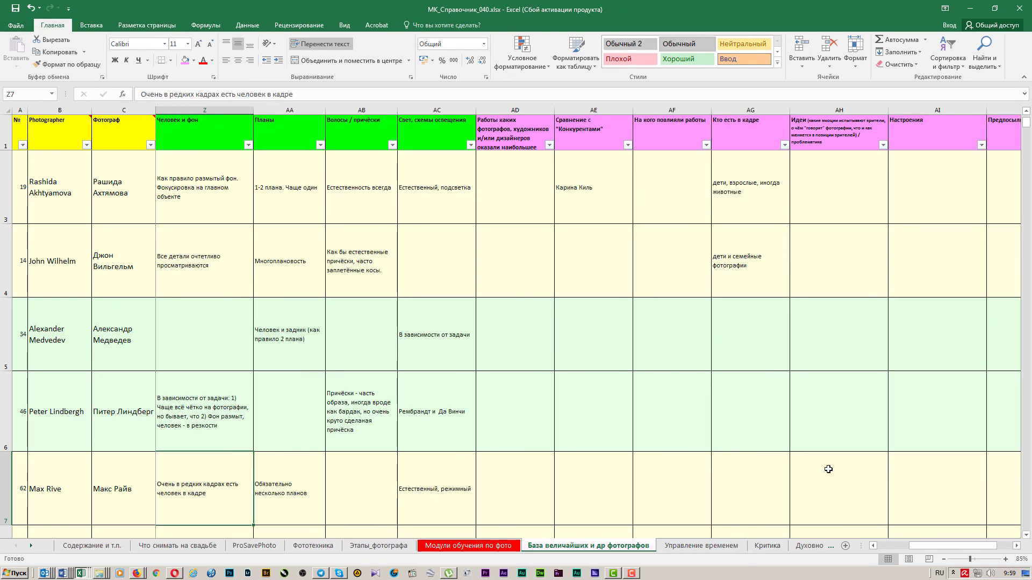
{"action": "key", "text": "Left"}
{"action": "key", "text": "Left"}
{"action": "key", "text": "Left"}
{"action": "key", "text": "Left"}
{"action": "key", "text": "Left"}
{"action": "key", "text": "Left"}
{"action": "key", "text": "Left"}
{"action": "key", "text": "Left"}
{"action": "key", "text": "Left"}
{"action": "key", "text": "Left"}
{"action": "key", "text": "Left"}
{"action": "key", "text": "Left"}
{"action": "key", "text": "Left"}
{"action": "key", "text": "Left"}
{"action": "key", "text": "Left"}
{"action": "key", "text": "Left"}
{"action": "key", "text": "Left"}
{"action": "key", "text": "Left"}
{"action": "key", "text": "Left"}
{"action": "key", "text": "Left"}
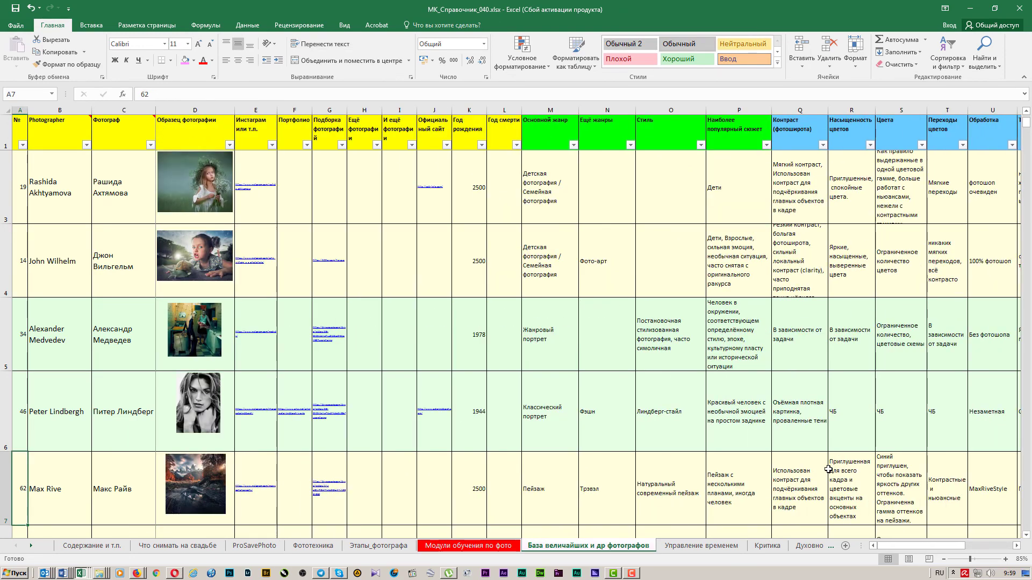